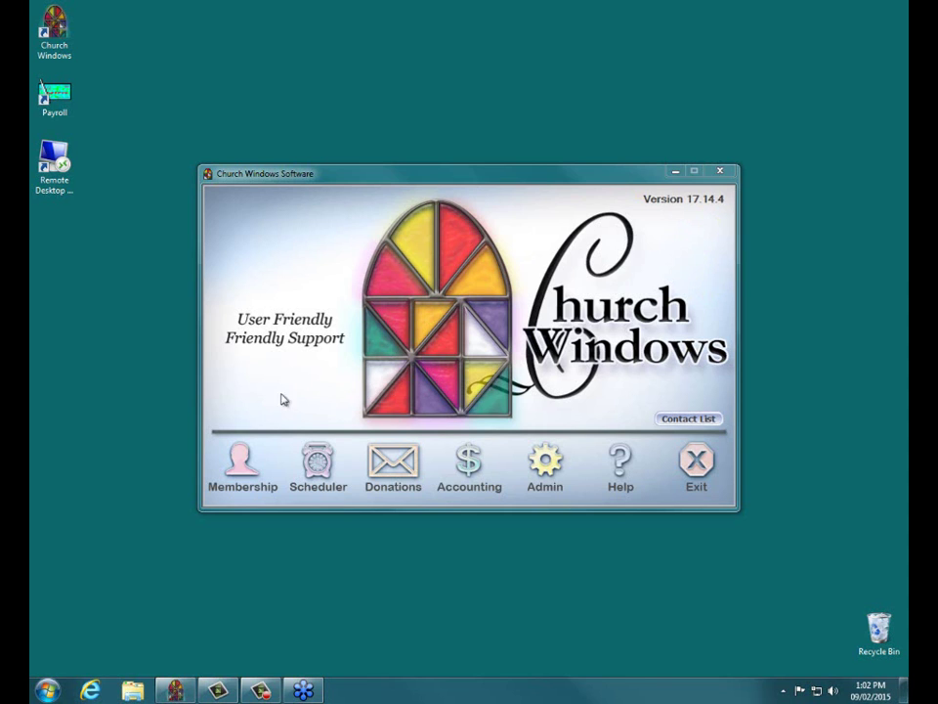
# Open the Membership module's Members screen showing the family and individual records
pyautogui.click(240, 461)
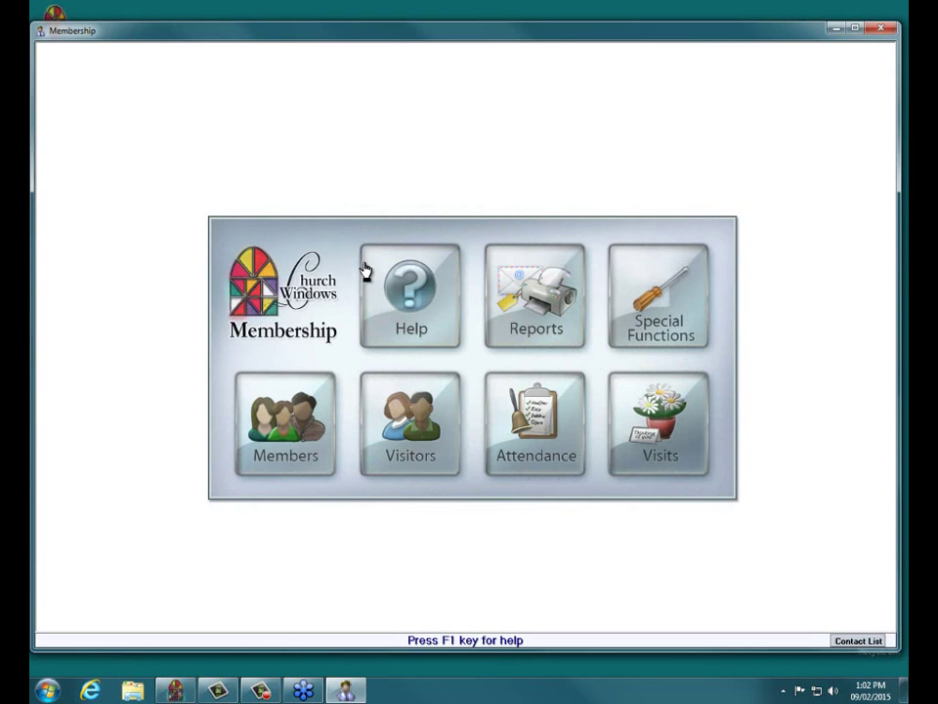
pyautogui.click(283, 437)
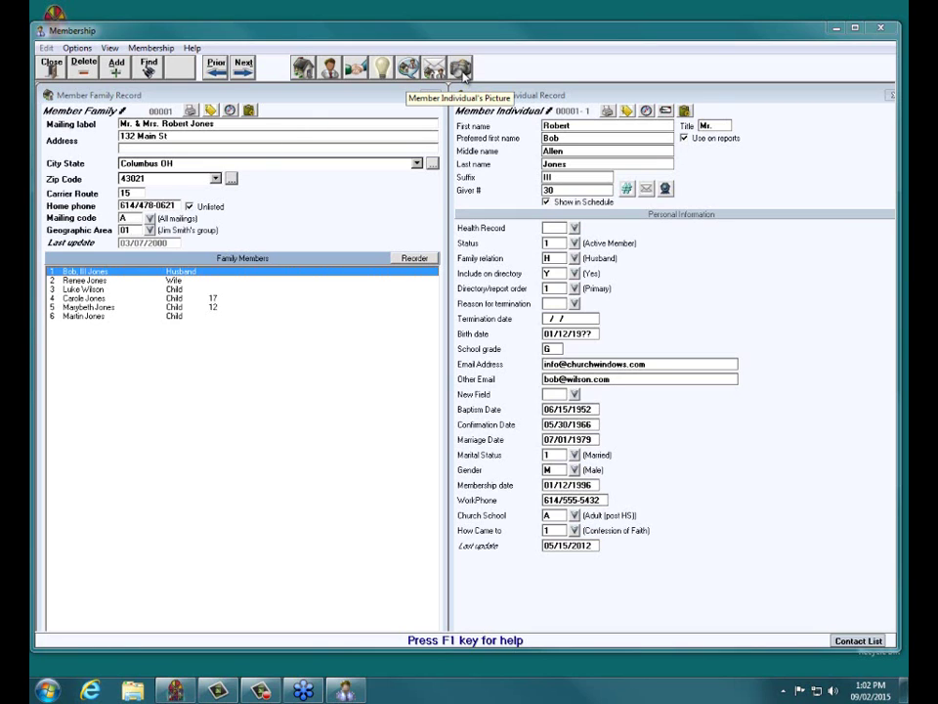
# Show the picture view, view the second member's photo, then return to the husband
pyautogui.click(461, 68)
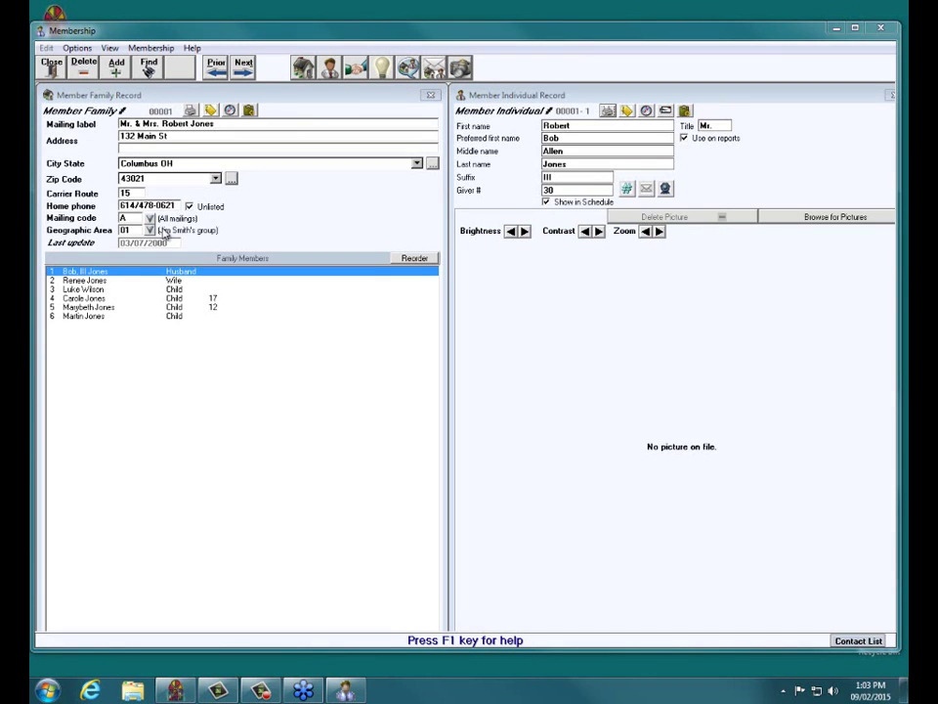
pyautogui.click(139, 288)
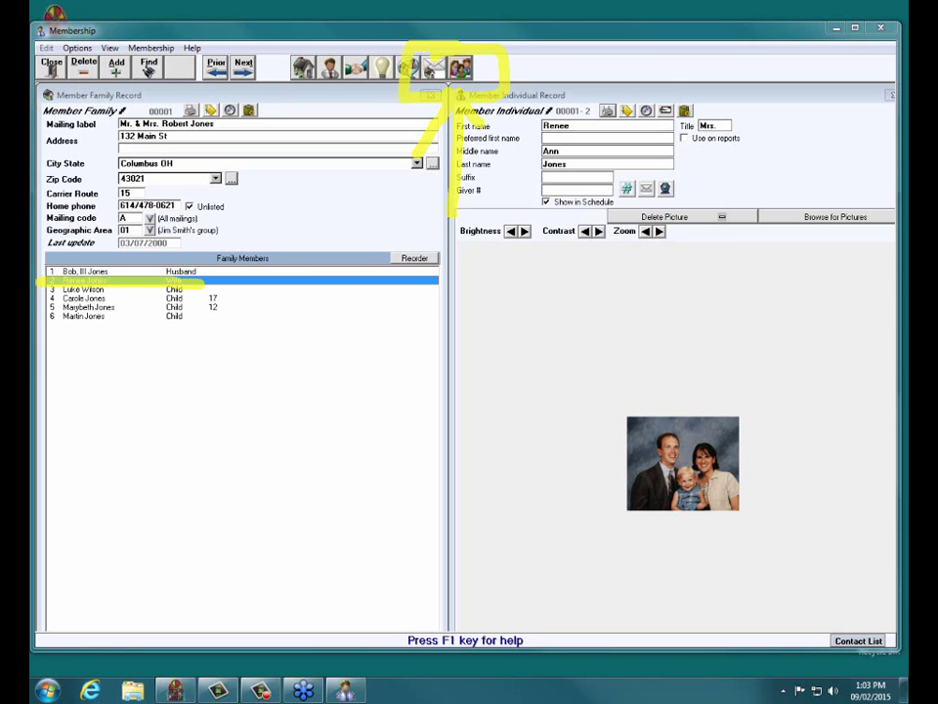
pyautogui.click(163, 273)
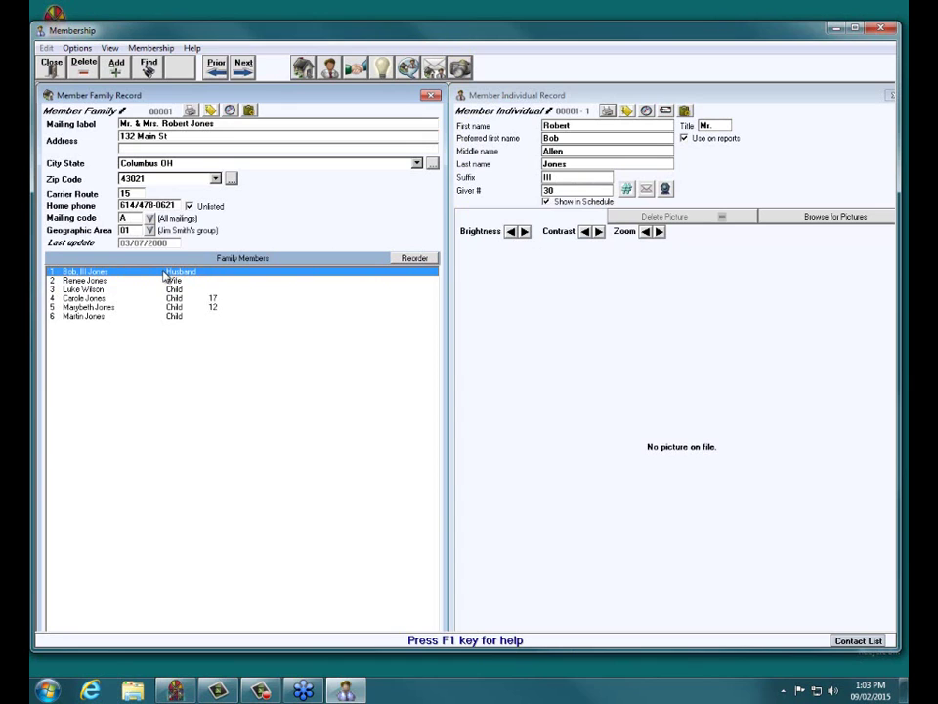
# Return the husband's record to its Personal Information panel
pyautogui.click(331, 68)
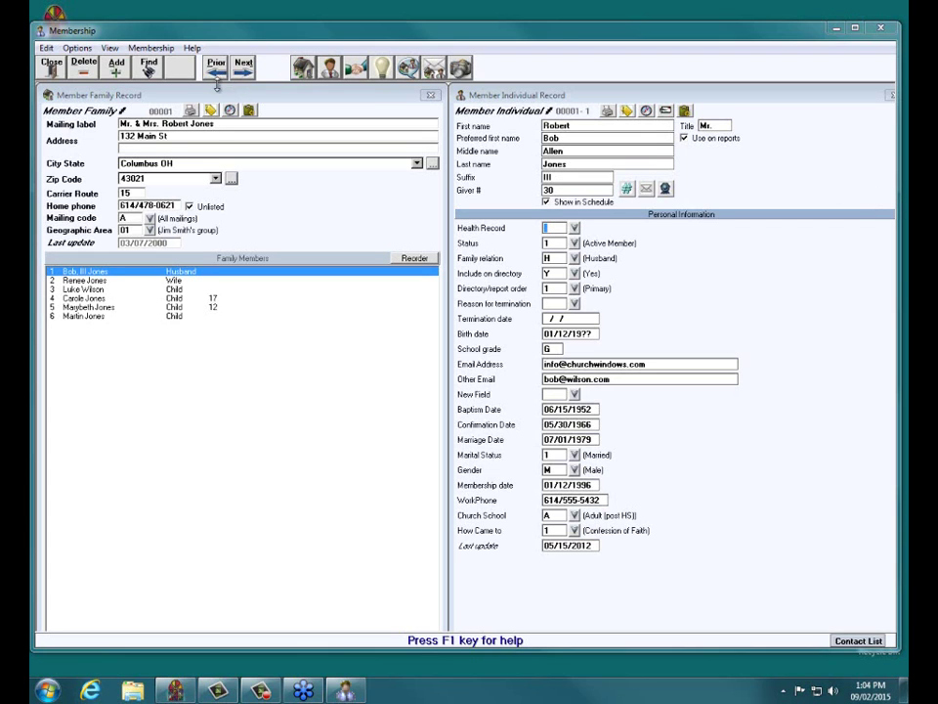
# Advance to the next family record and show its single member's empty picture view
pyautogui.click(242, 69)
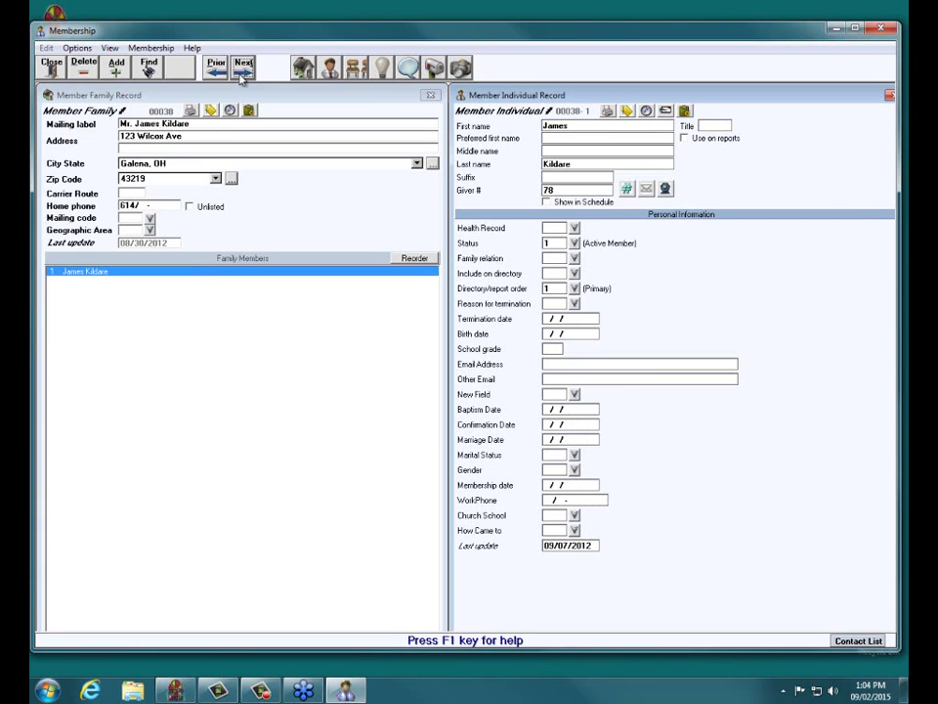
pyautogui.click(149, 68)
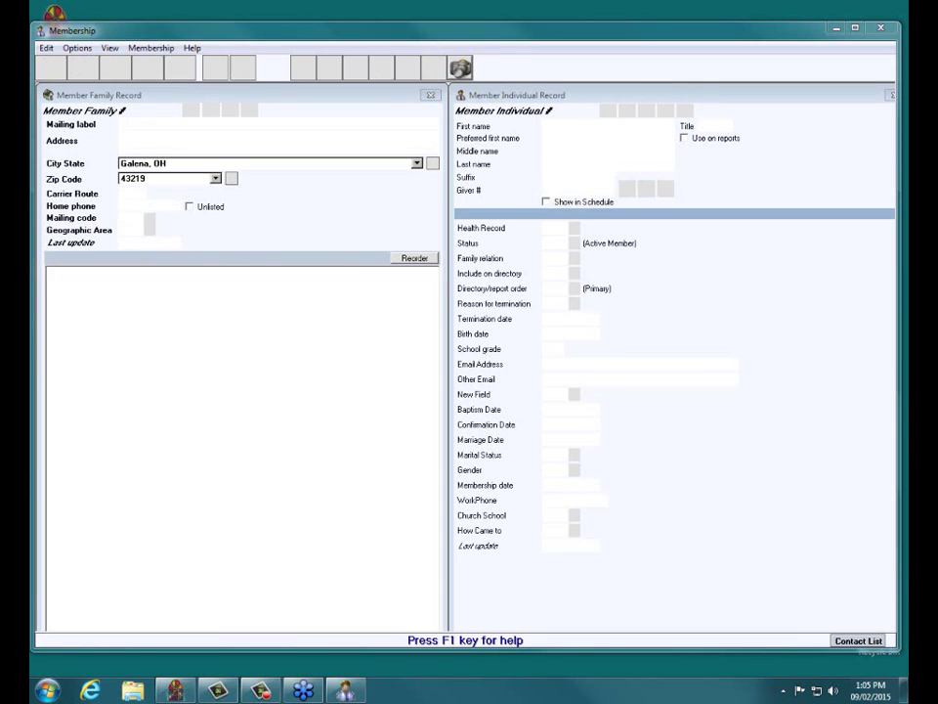
pyautogui.click(463, 72)
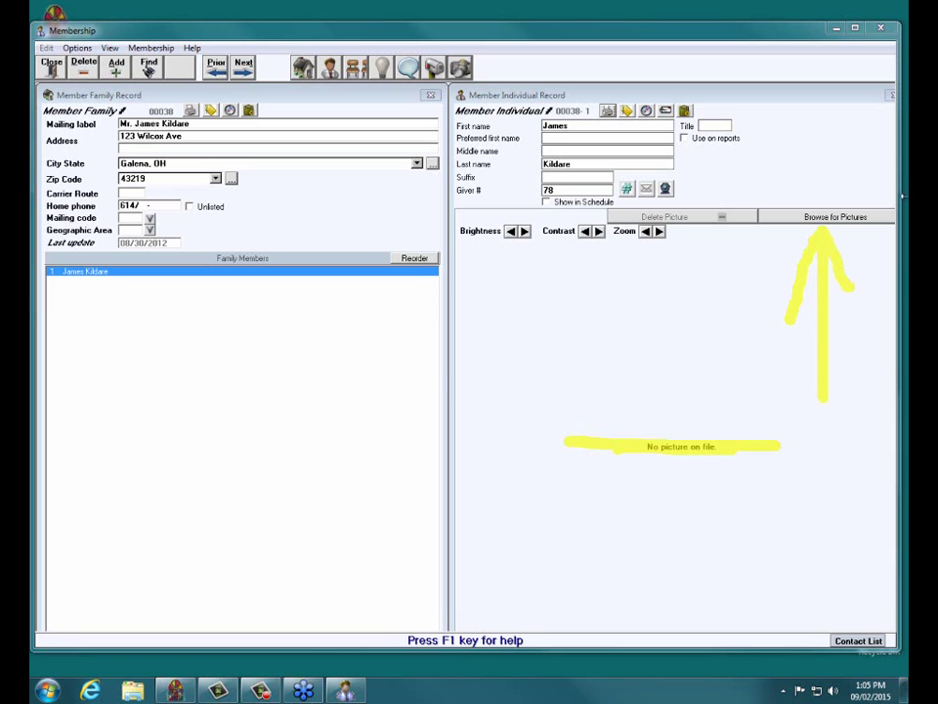
# Open Browse for Pictures for this member's record
pyautogui.click(856, 217)
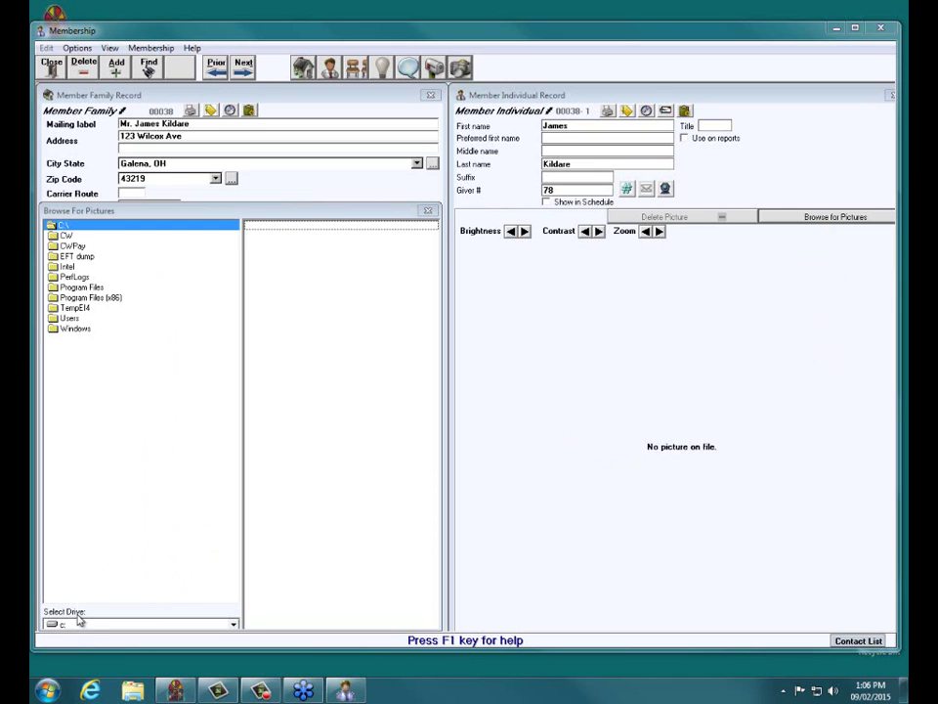
# Keep drive c: and browse through Users, the user folder and Pictures into CWPicts
pyautogui.click(234, 624)
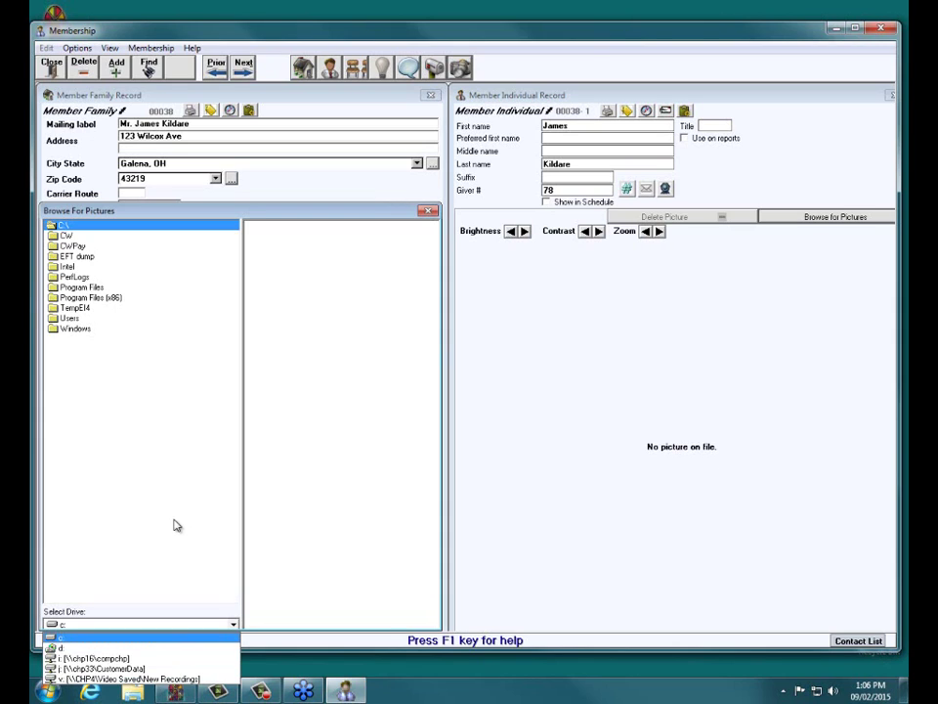
pyautogui.press('Escape')
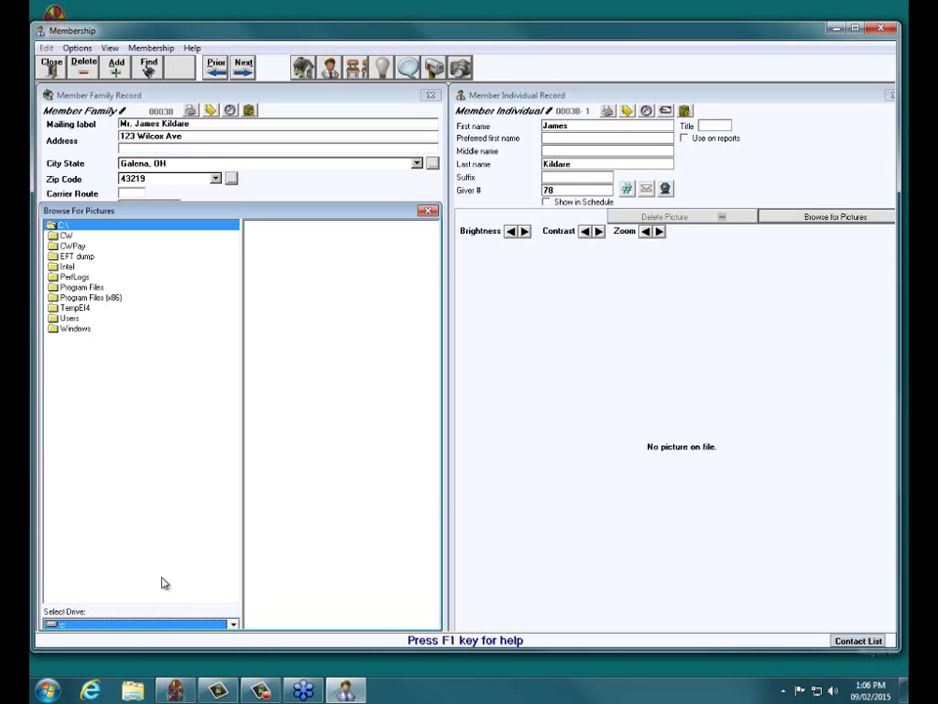
pyautogui.click(226, 625)
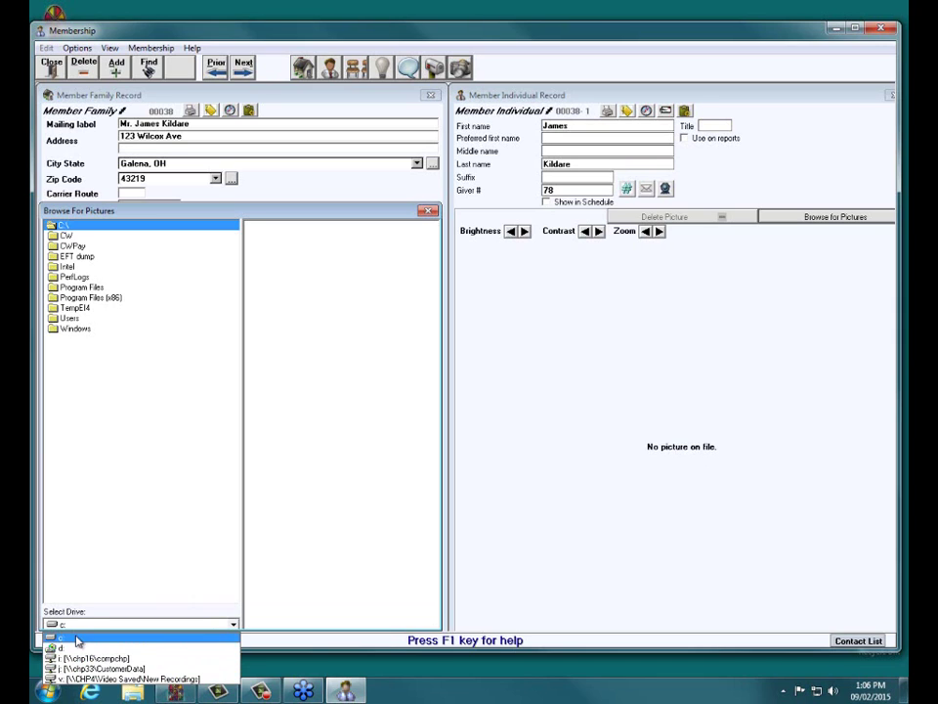
pyautogui.click(89, 502)
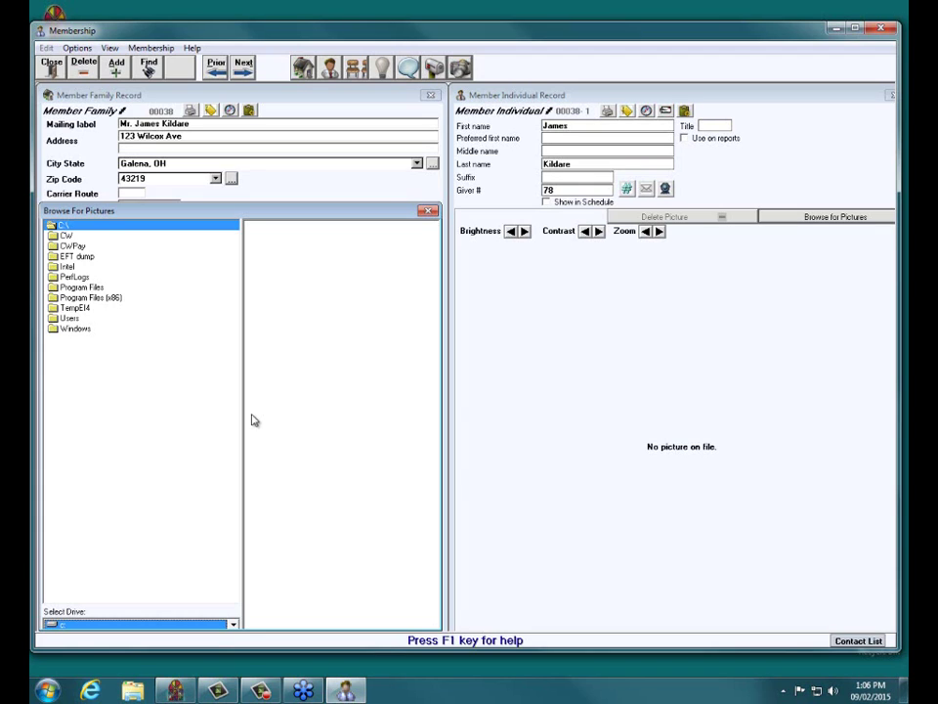
pyautogui.doubleClick(69, 320)
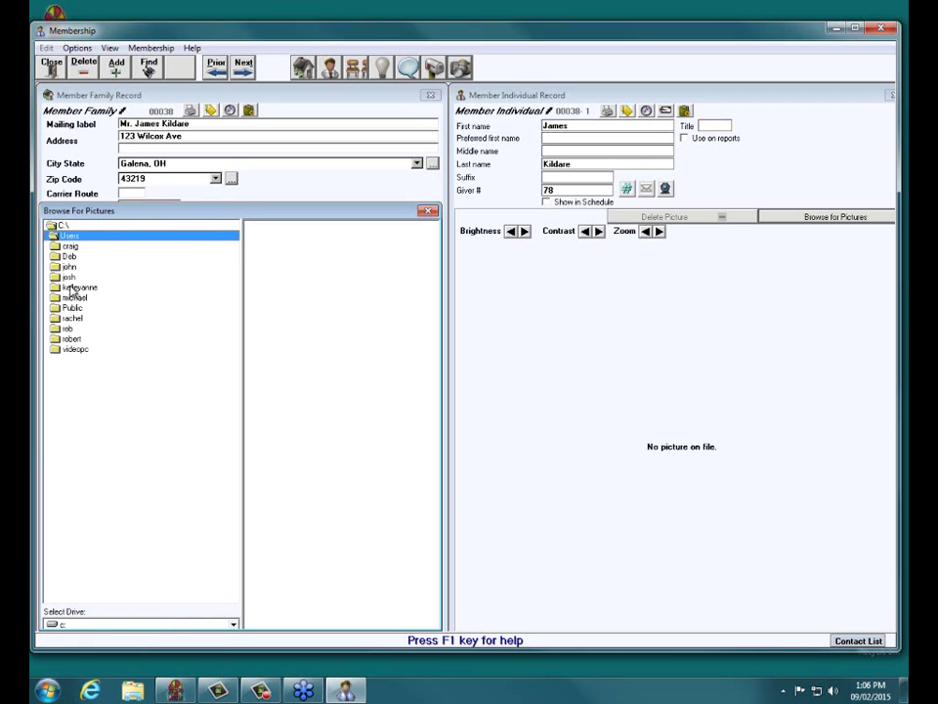
pyautogui.click(71, 288)
pyautogui.doubleClick(71, 289)
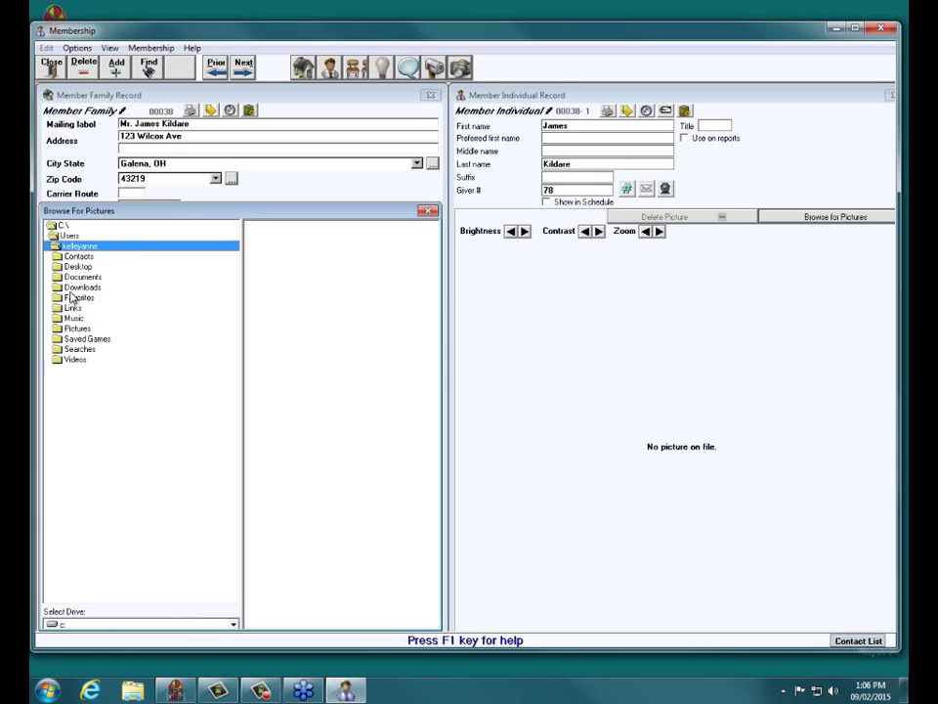
pyautogui.doubleClick(72, 329)
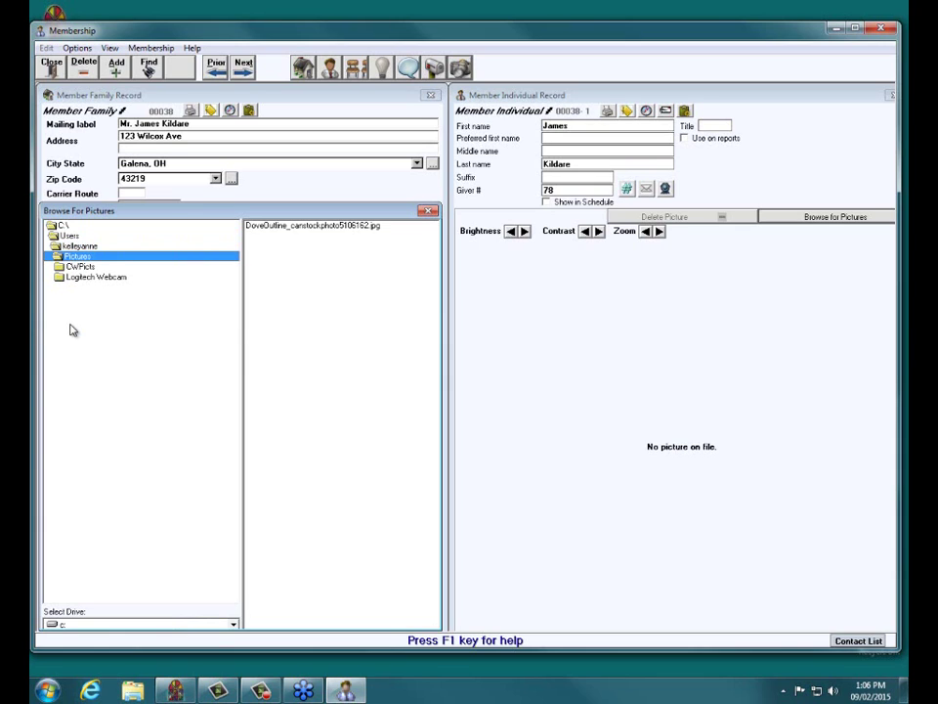
pyautogui.click(60, 267)
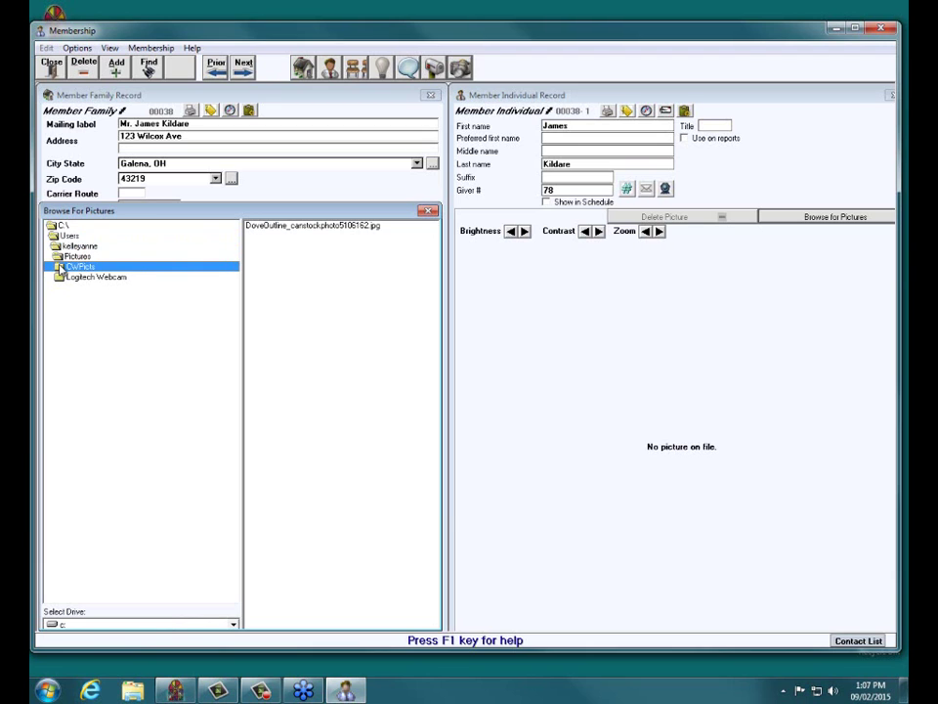
pyautogui.doubleClick(61, 268)
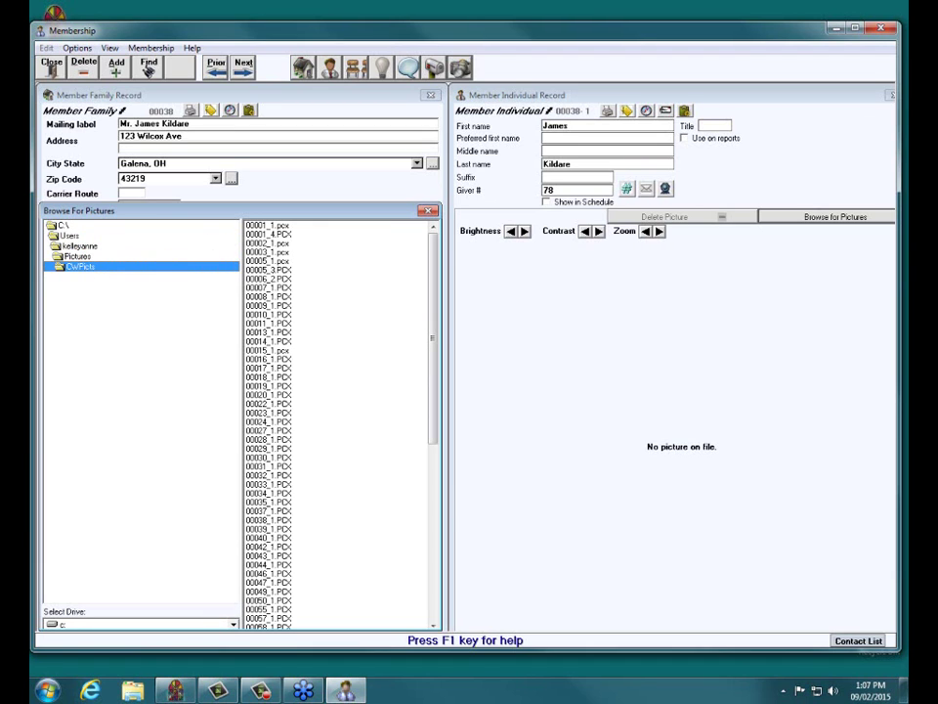
# Preview several .pcx photos and add 00015_1.pcx to the member's record
pyautogui.click(427, 210)
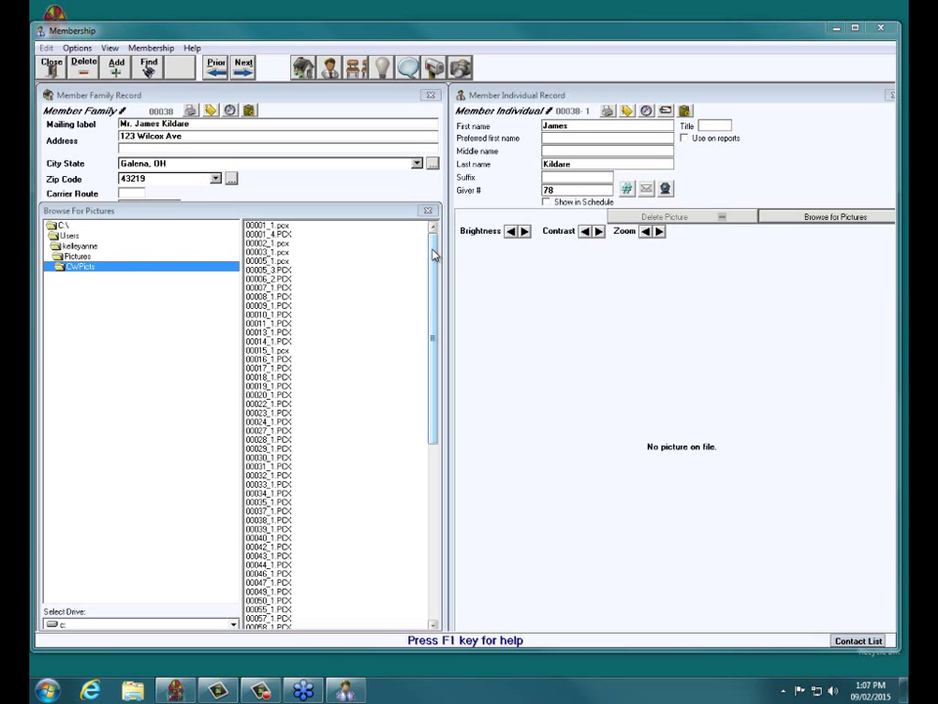
pyautogui.click(267, 227)
pyautogui.click(267, 235)
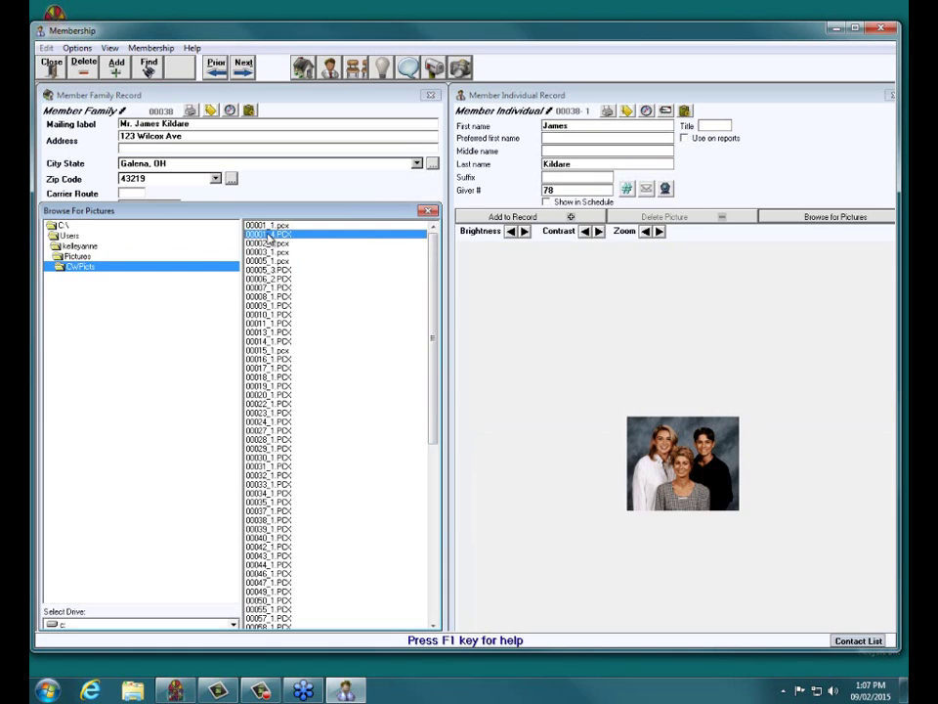
pyautogui.click(267, 252)
pyautogui.click(267, 280)
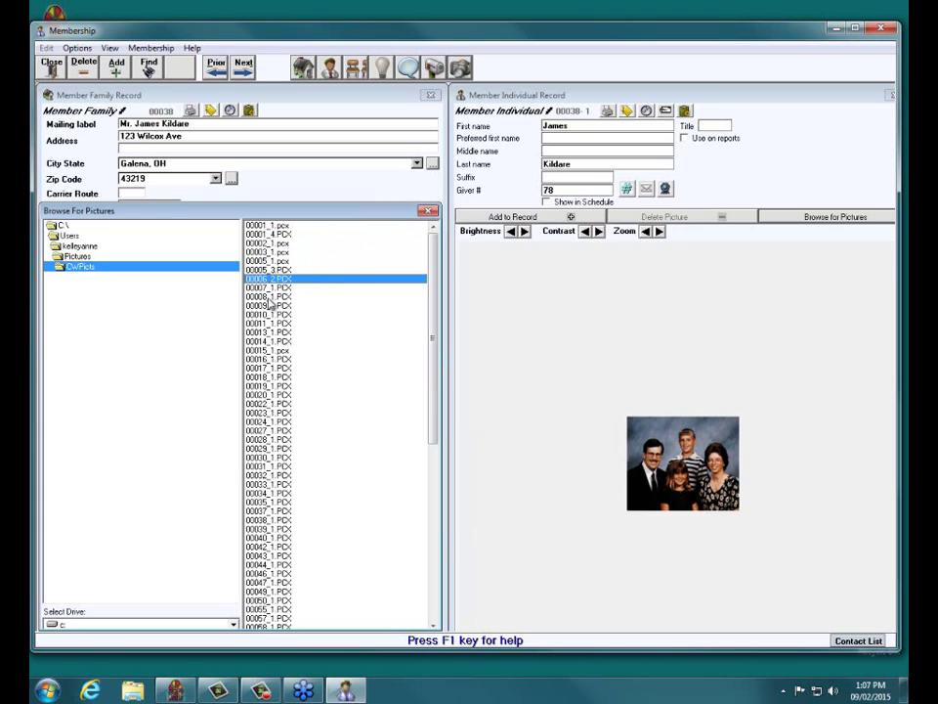
pyautogui.click(267, 352)
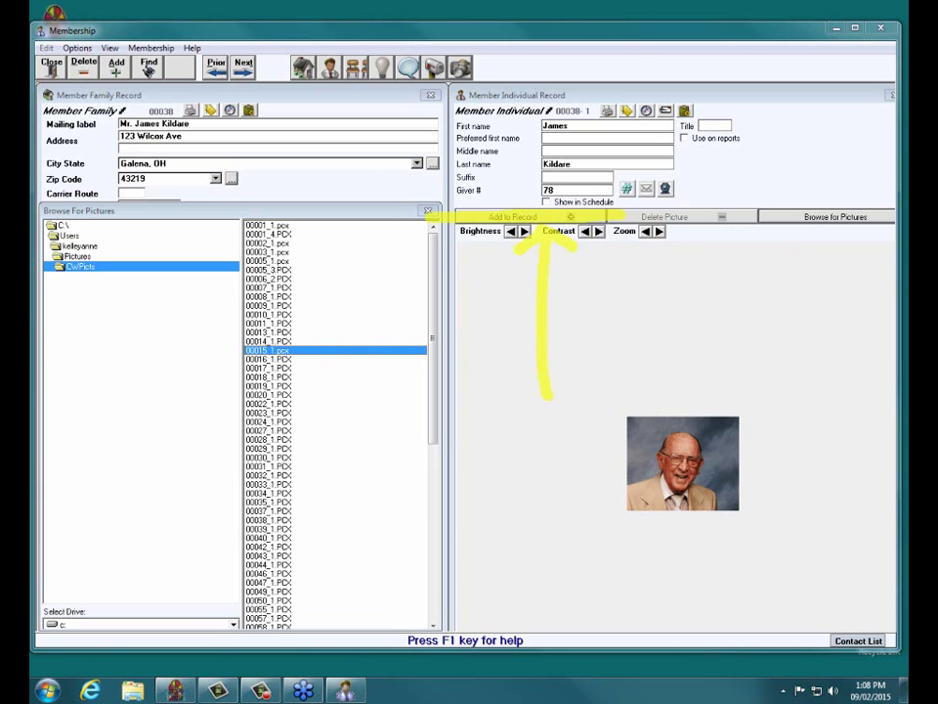
pyautogui.click(546, 219)
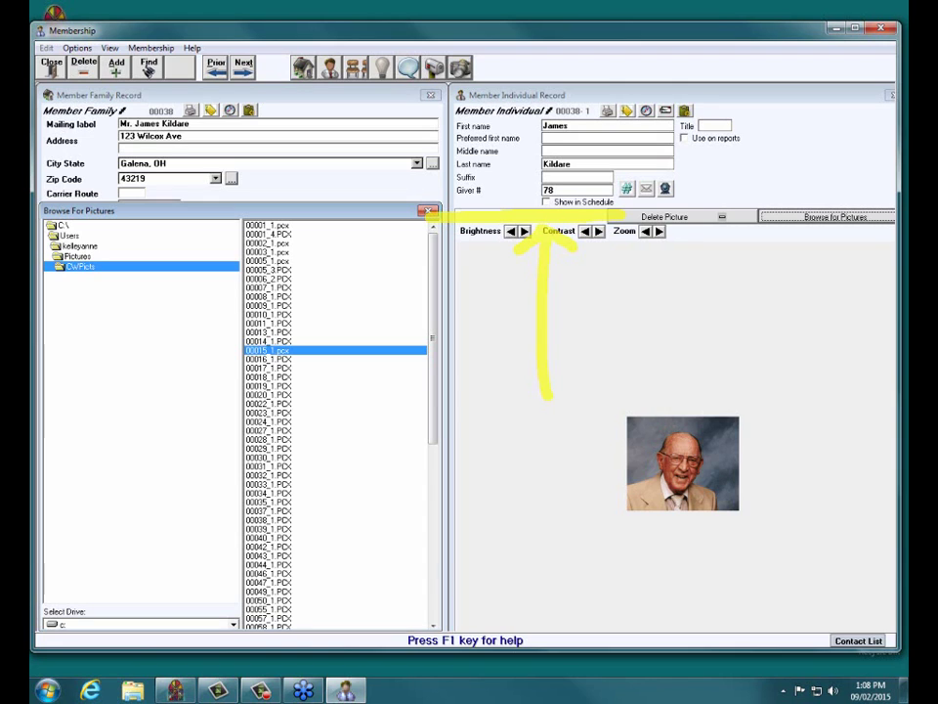
pyautogui.click(724, 216)
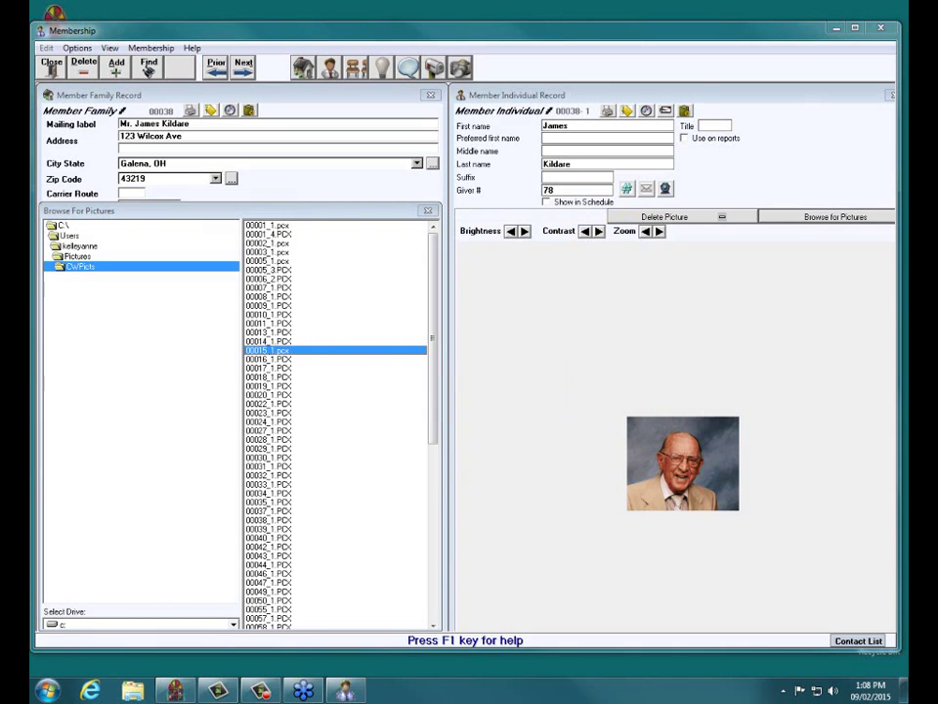
# Close the browser, go back to the previous family, and reopen Browse for Pictures
pyautogui.click(429, 212)
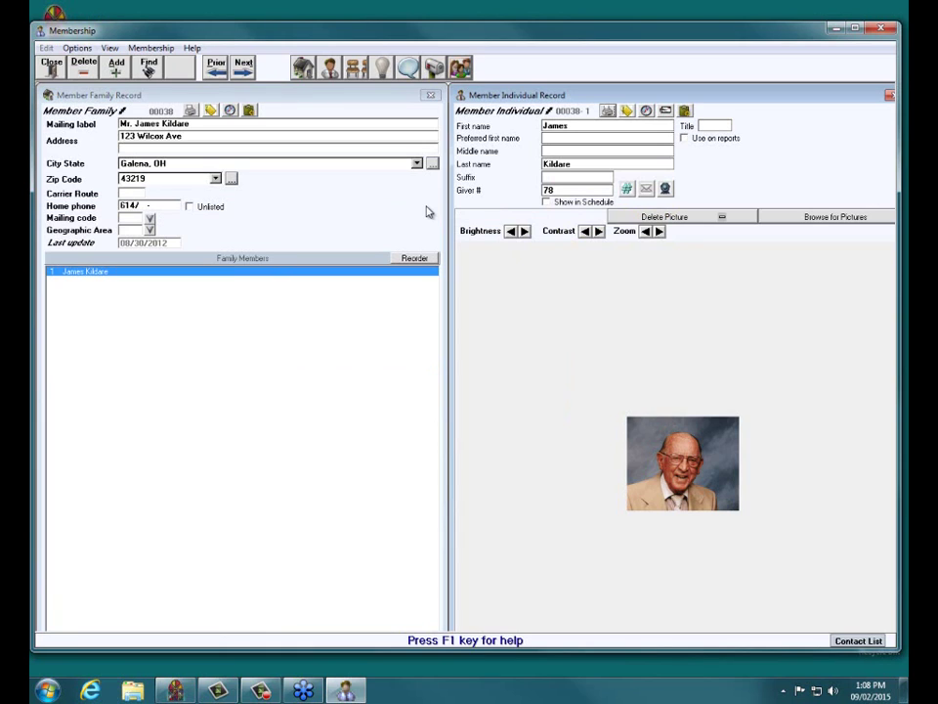
pyautogui.click(211, 89)
pyautogui.click(216, 66)
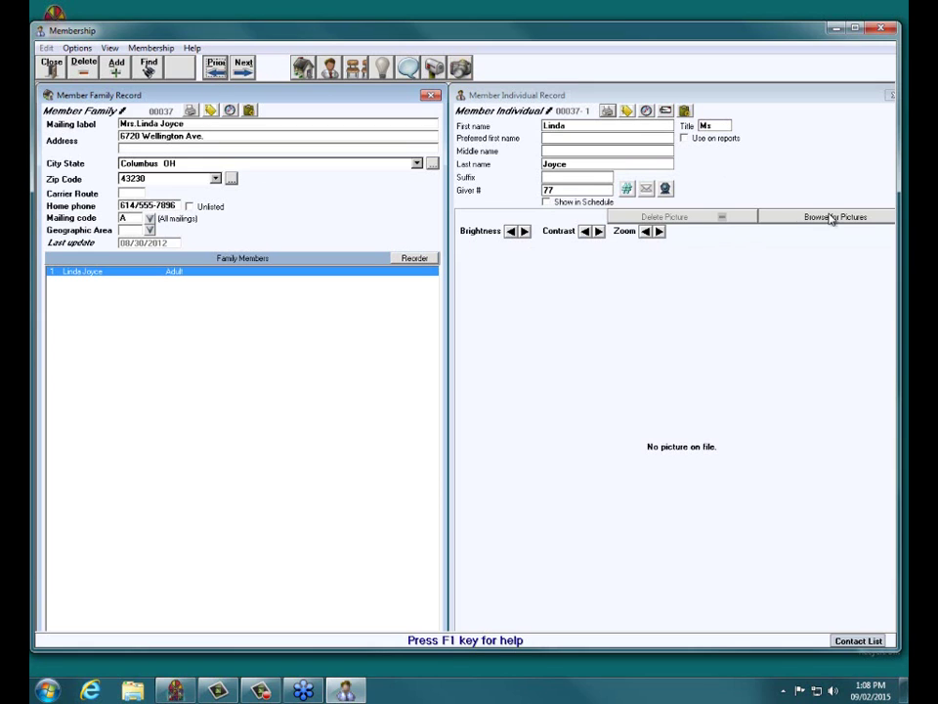
pyautogui.click(461, 68)
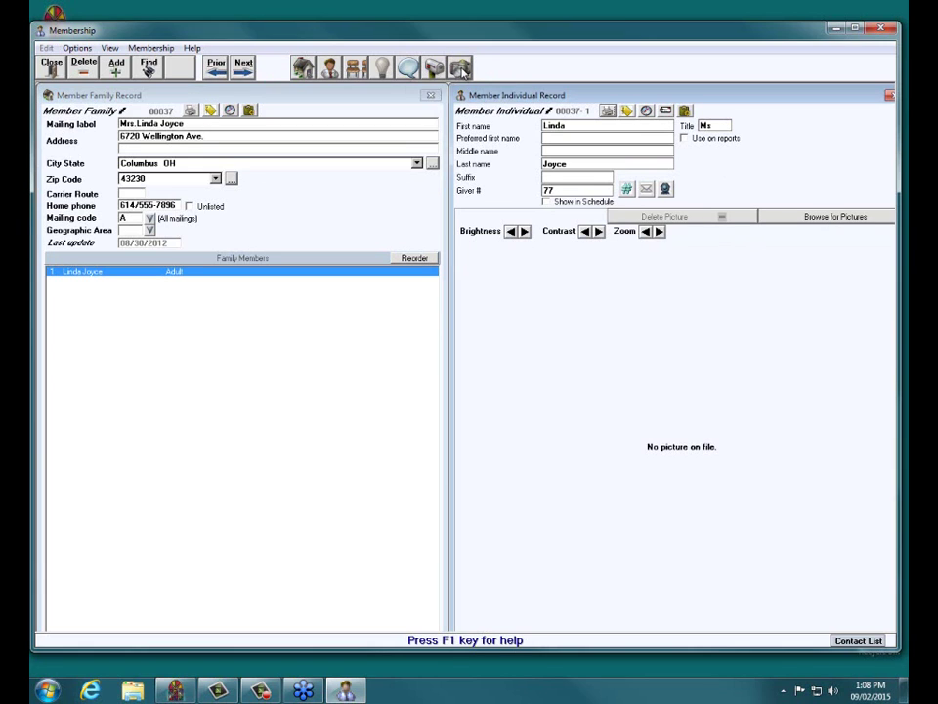
pyautogui.click(836, 217)
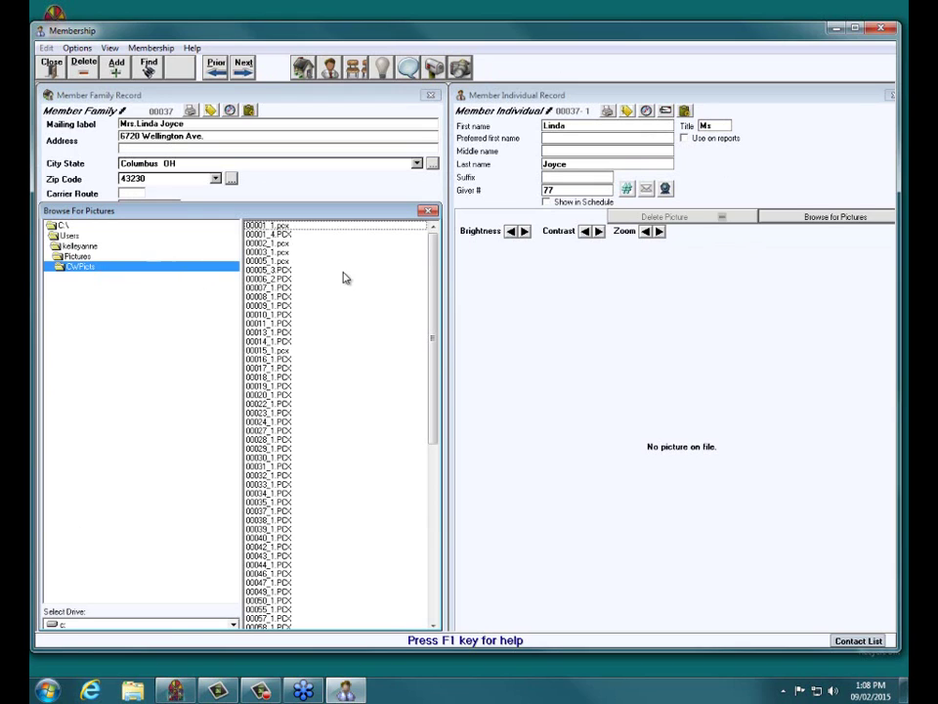
# Preview the CWPicts photos from 00005_1 to 00016, then add 00014_1.PCX to the record
pyautogui.click(288, 260)
pyautogui.click(282, 270)
pyautogui.click(282, 288)
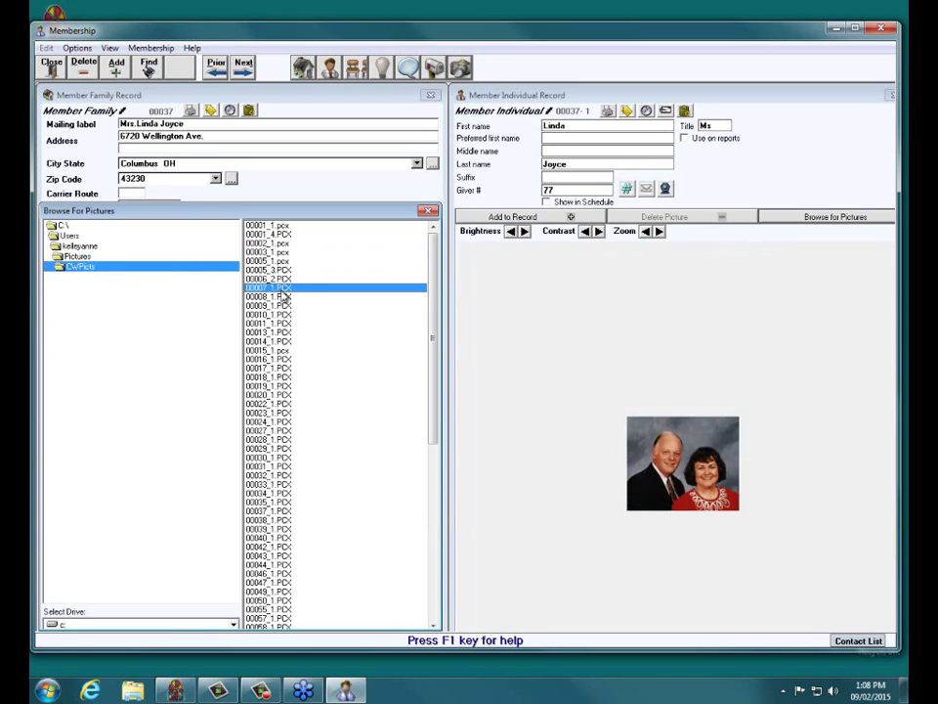
pyautogui.click(282, 305)
pyautogui.click(283, 322)
pyautogui.click(283, 341)
pyautogui.click(280, 360)
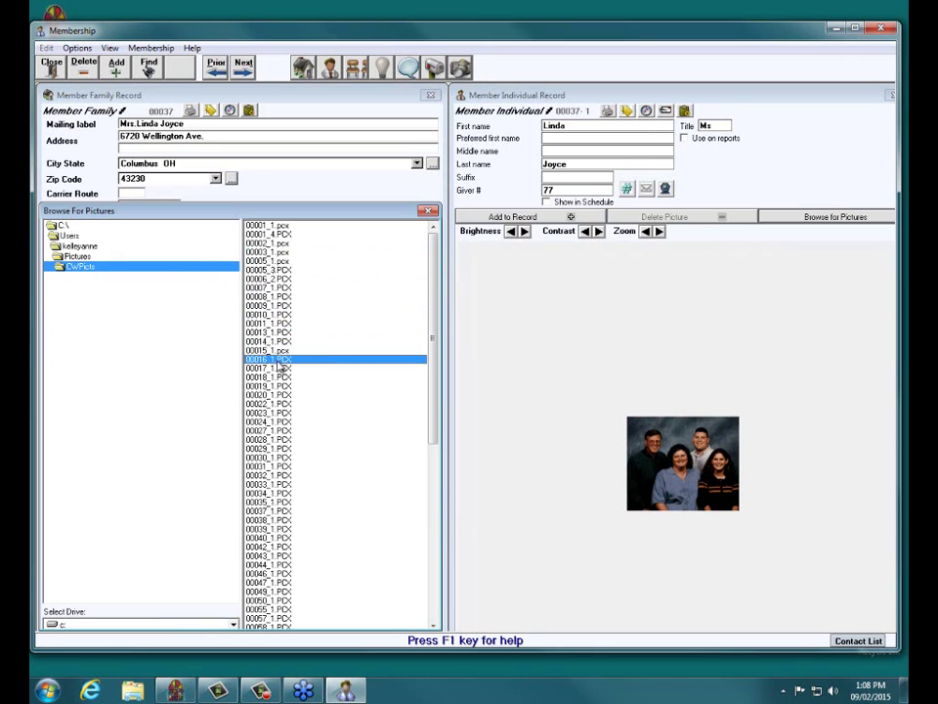
pyautogui.click(278, 352)
pyautogui.click(281, 359)
pyautogui.click(283, 351)
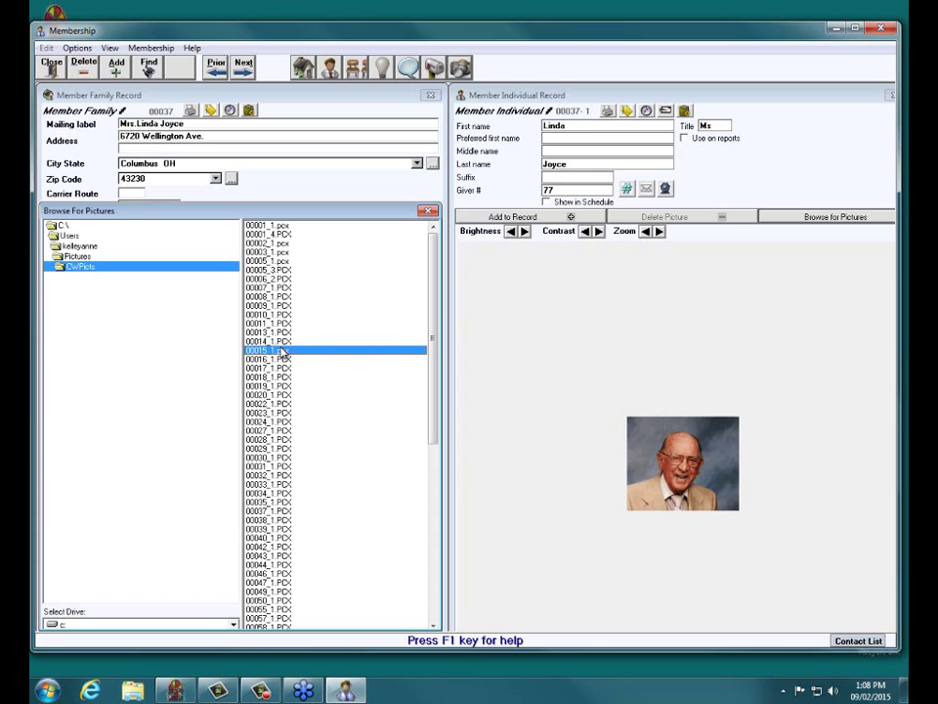
pyautogui.press('Up')
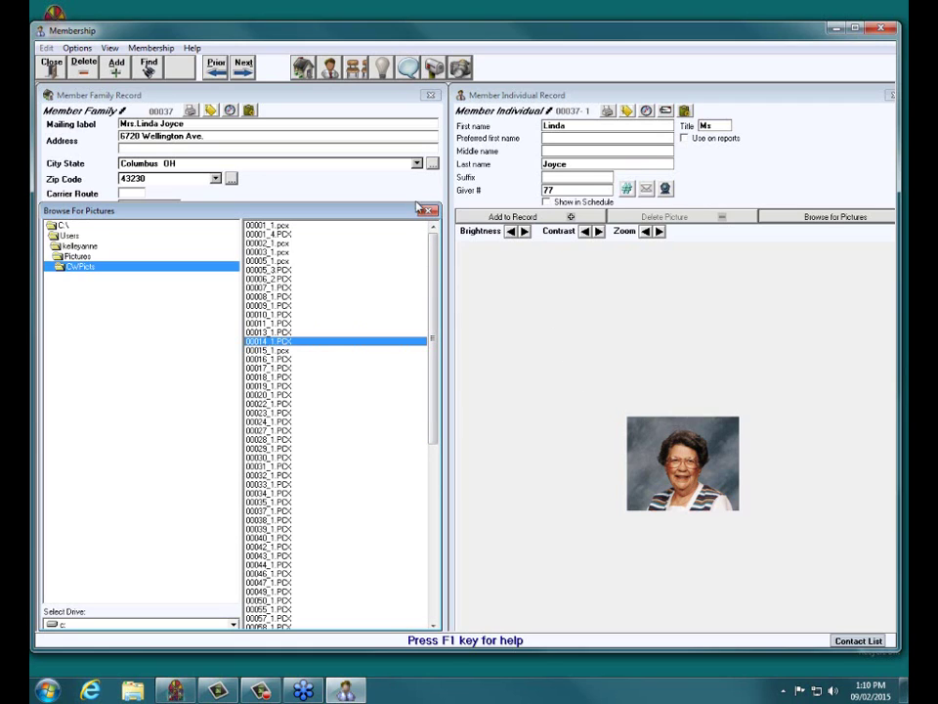
pyautogui.click(492, 217)
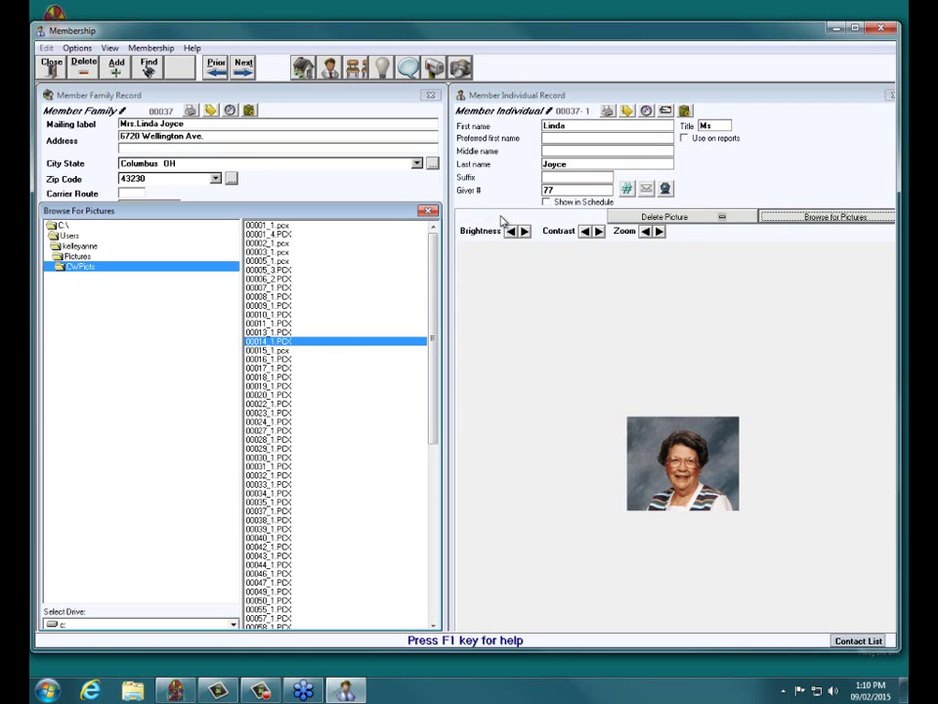
# Close the Browse For Pictures panel to show the family details beside the new photo
pyautogui.click(429, 212)
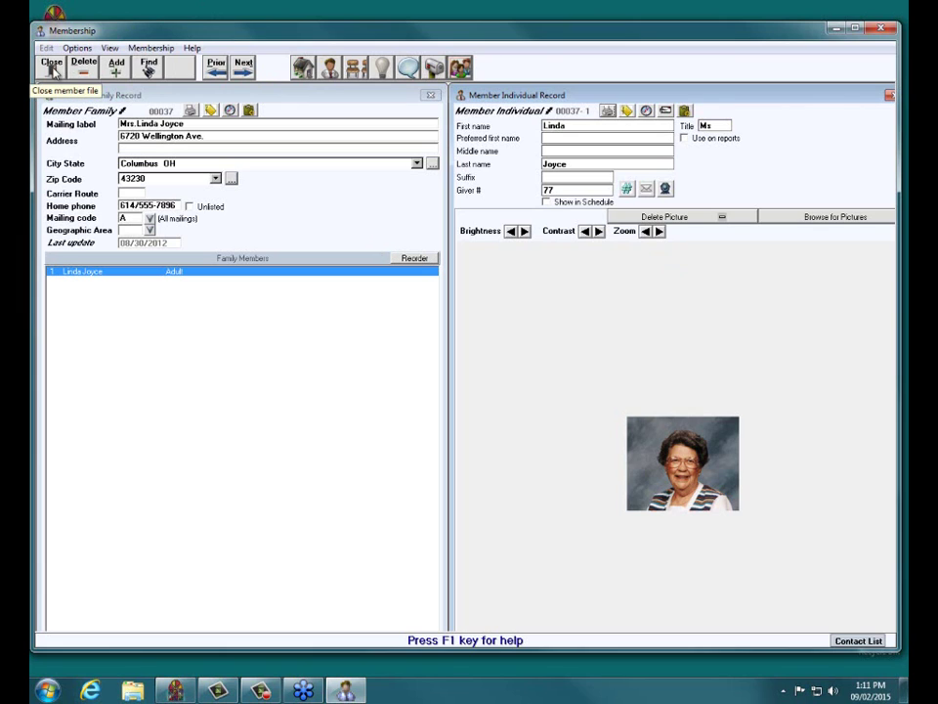
# Close the member record, open Reports/Directory/Export, then close the Print Membership Reports dialog
pyautogui.click(152, 48)
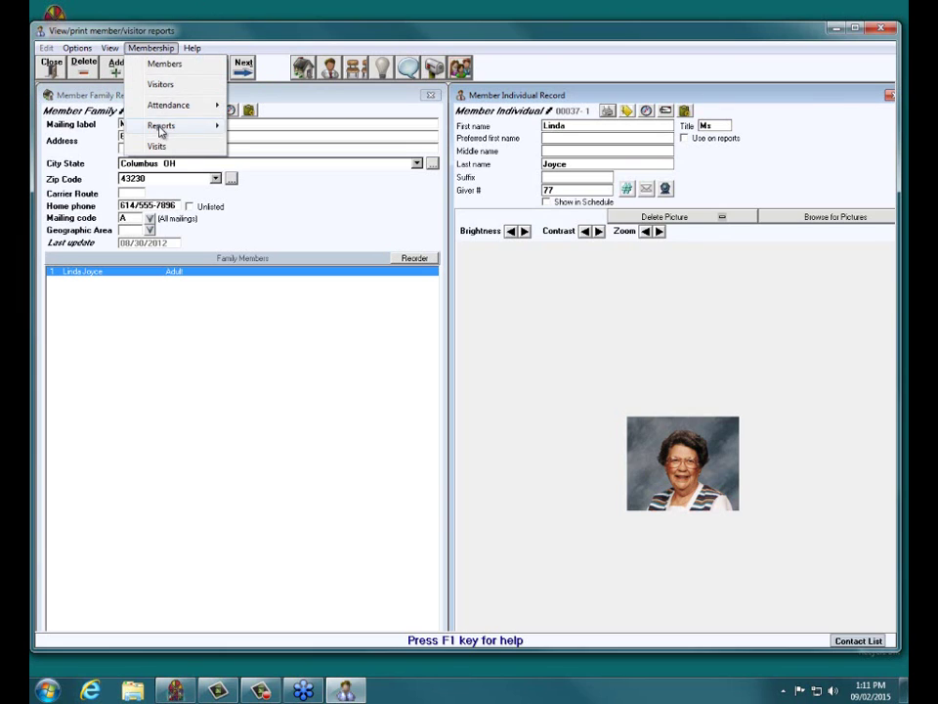
pyautogui.click(54, 63)
pyautogui.click(535, 311)
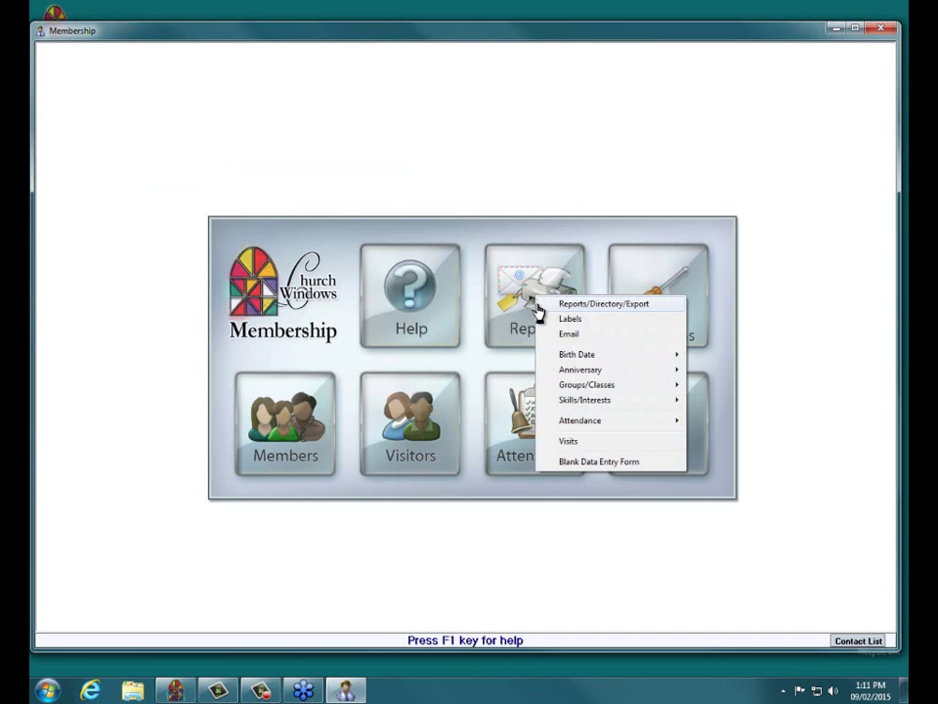
pyautogui.click(564, 304)
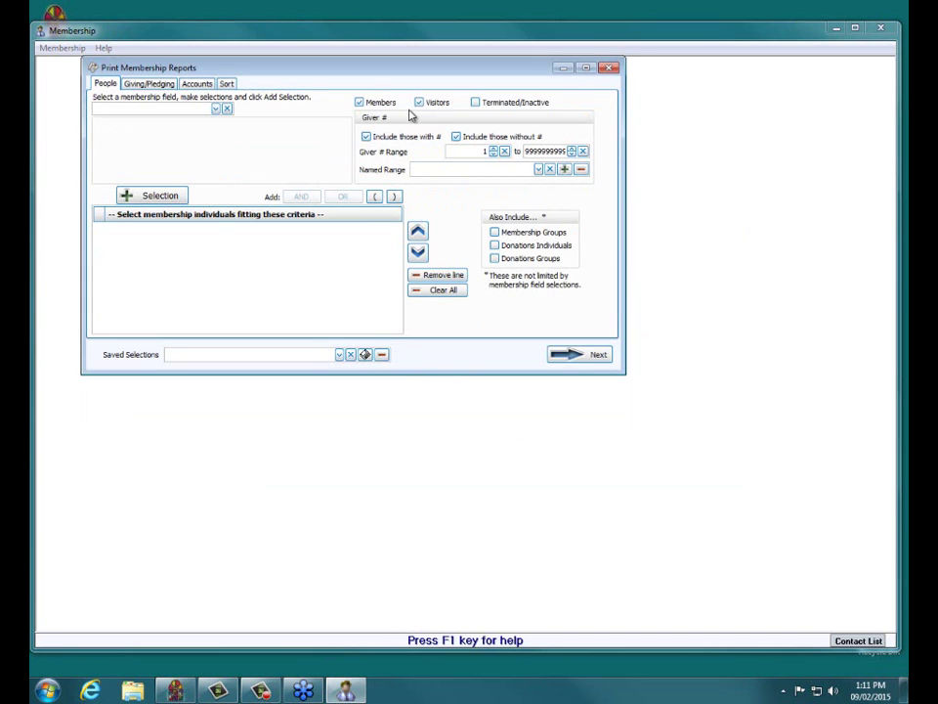
pyautogui.click(608, 68)
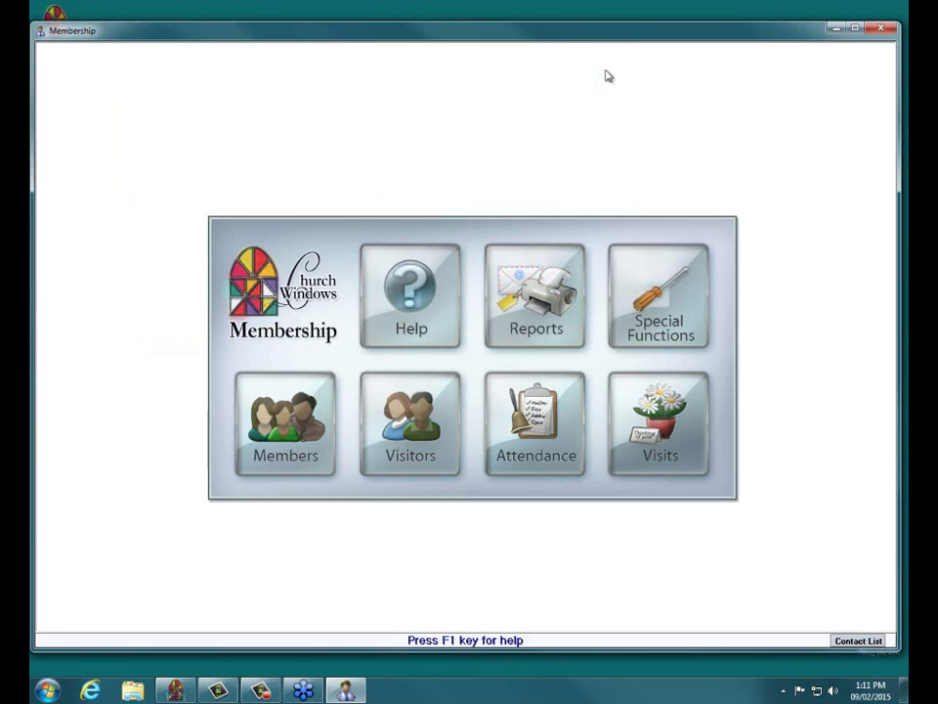
pyautogui.click(295, 431)
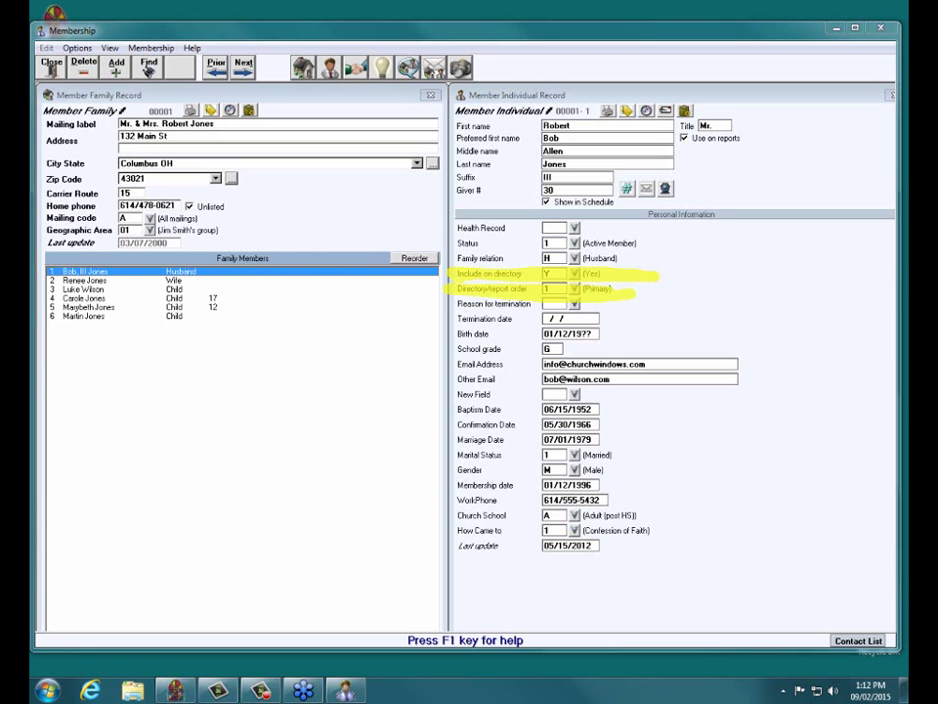
pyautogui.click(55, 75)
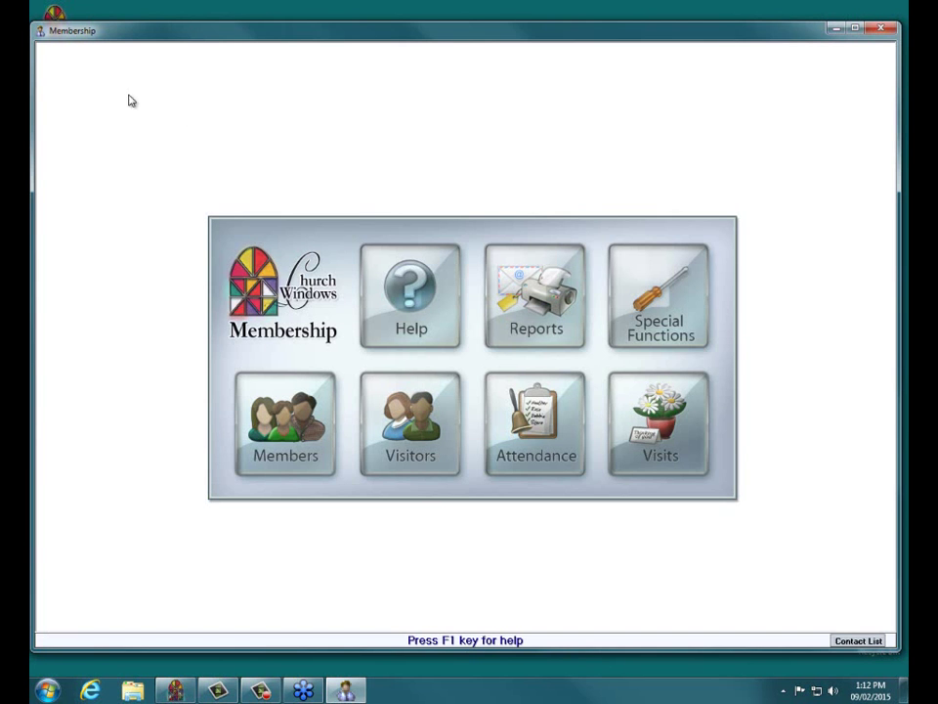
# Open the Reports/Directory/Export setup and bring the Membership window into focus
pyautogui.click(525, 294)
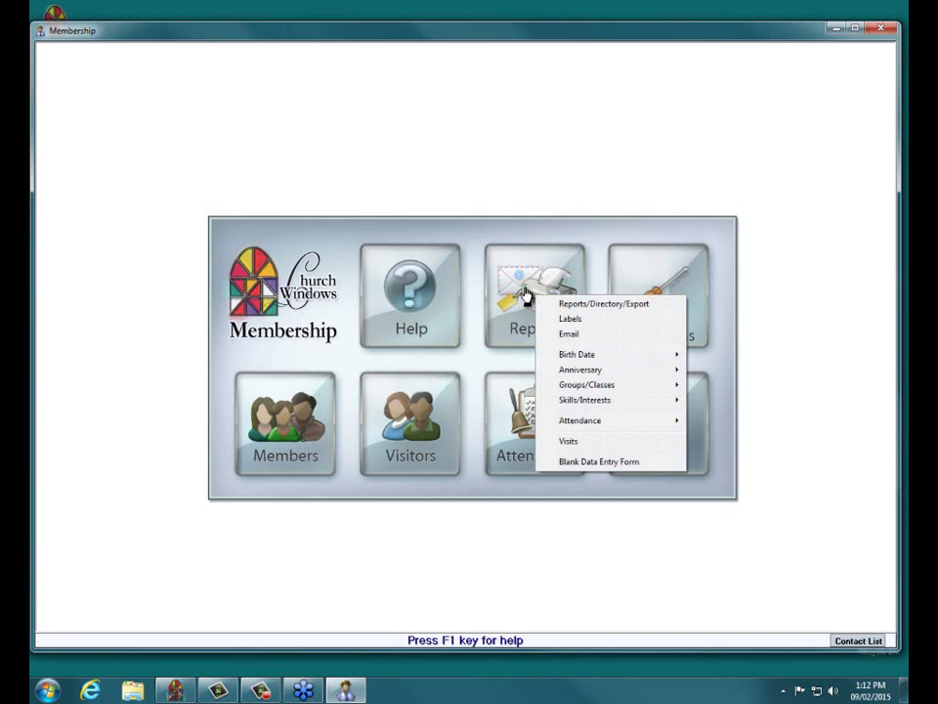
pyautogui.click(579, 305)
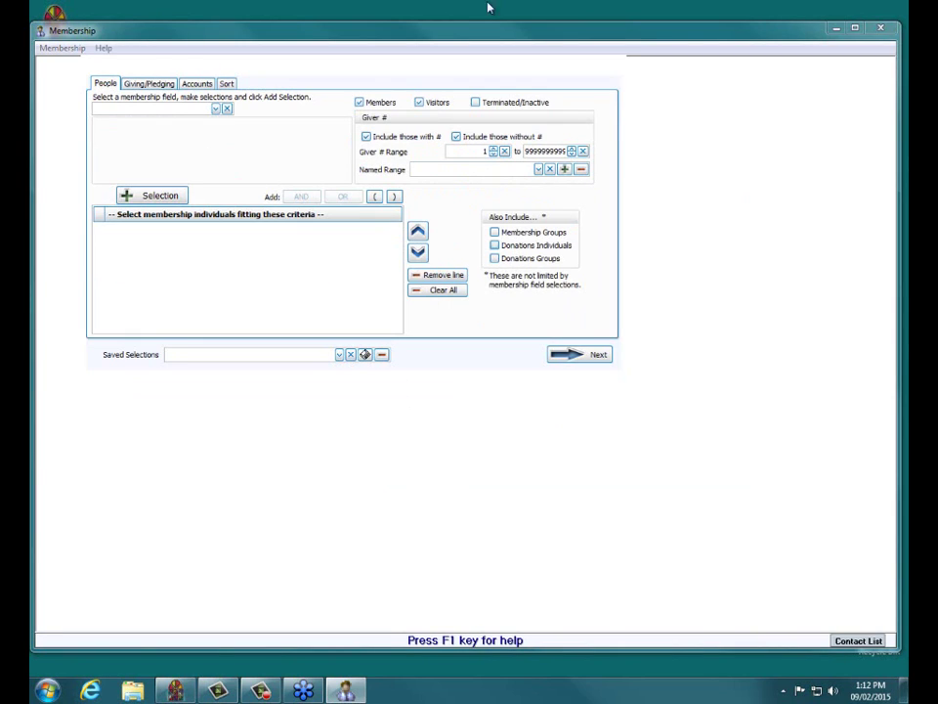
pyautogui.click(373, 63)
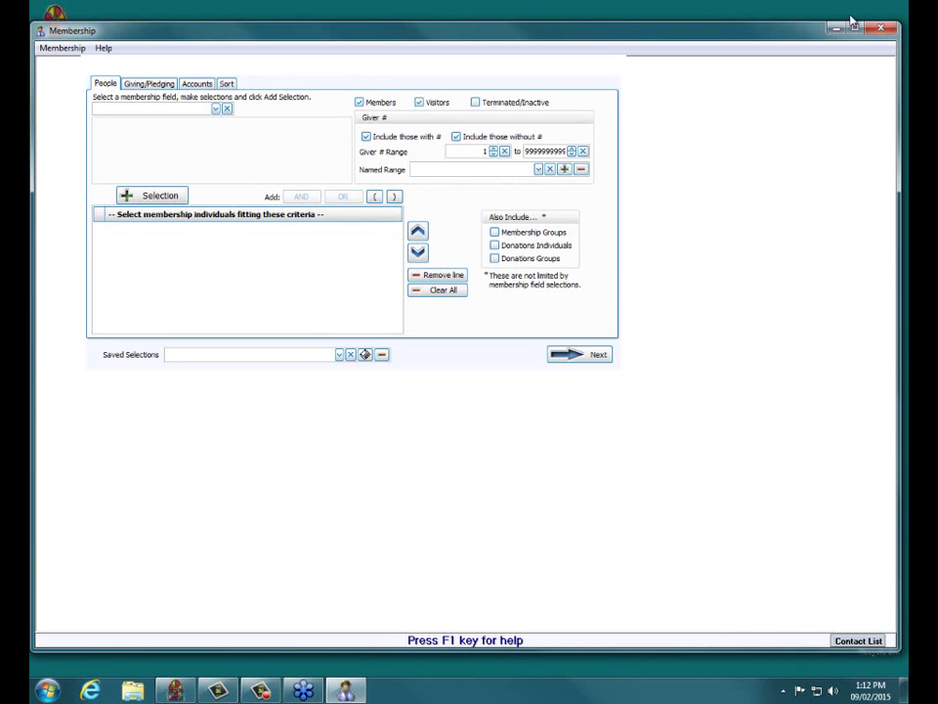
# Exit Membership with Yes, relaunch it from the launcher, and open the Reports list
pyautogui.click(880, 27)
pyautogui.click(449, 386)
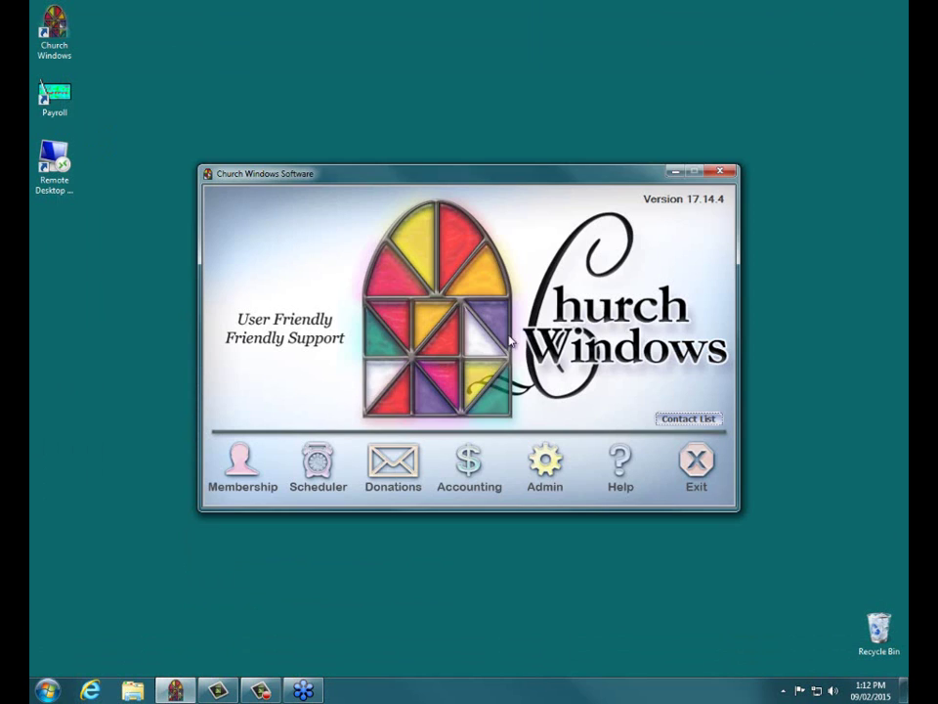
pyautogui.click(232, 463)
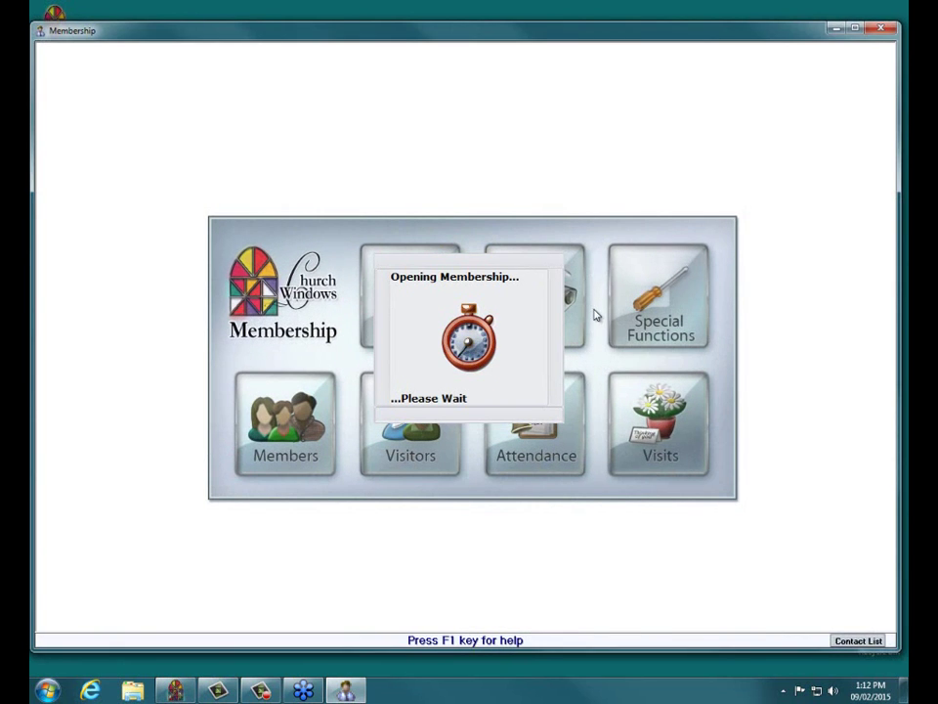
pyautogui.click(563, 311)
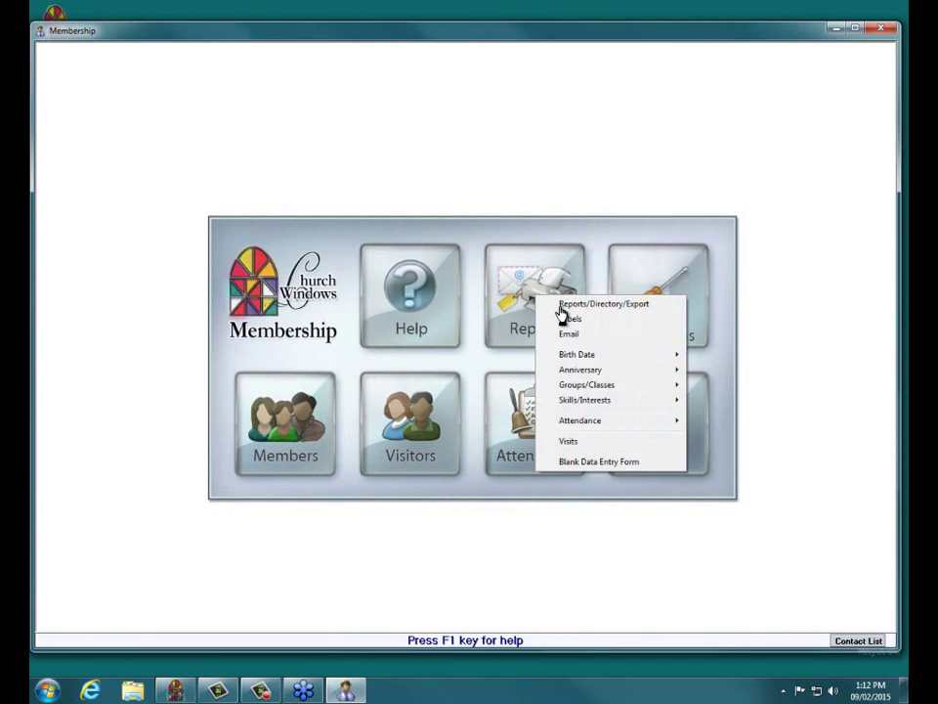
# Open Reports/Directory/Export, uncheck Visitors, and continue to the Membership Report selections
pyautogui.click(567, 304)
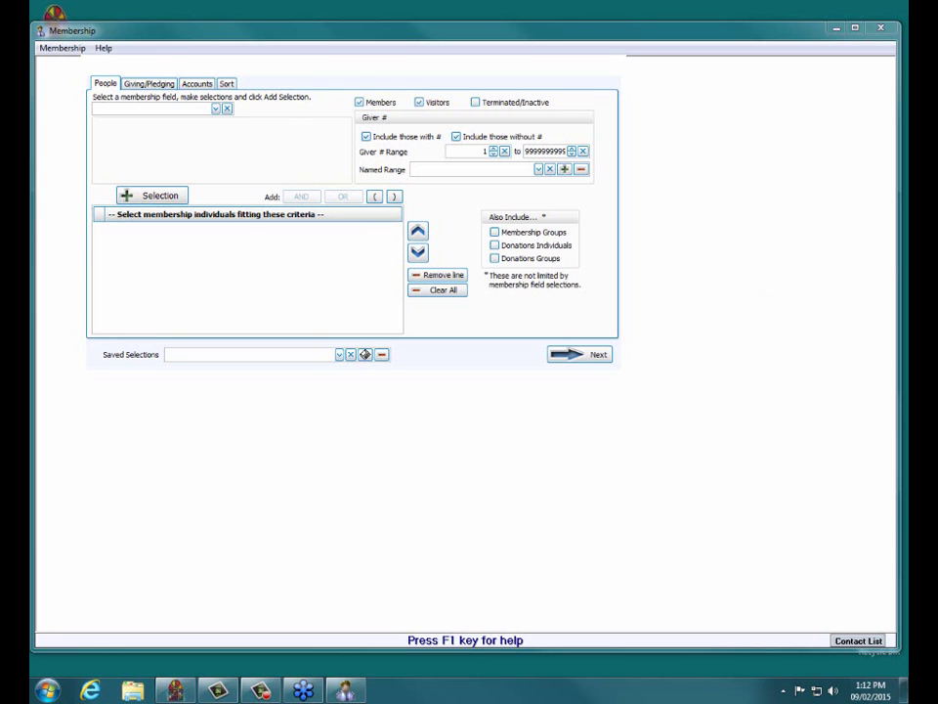
pyautogui.click(427, 104)
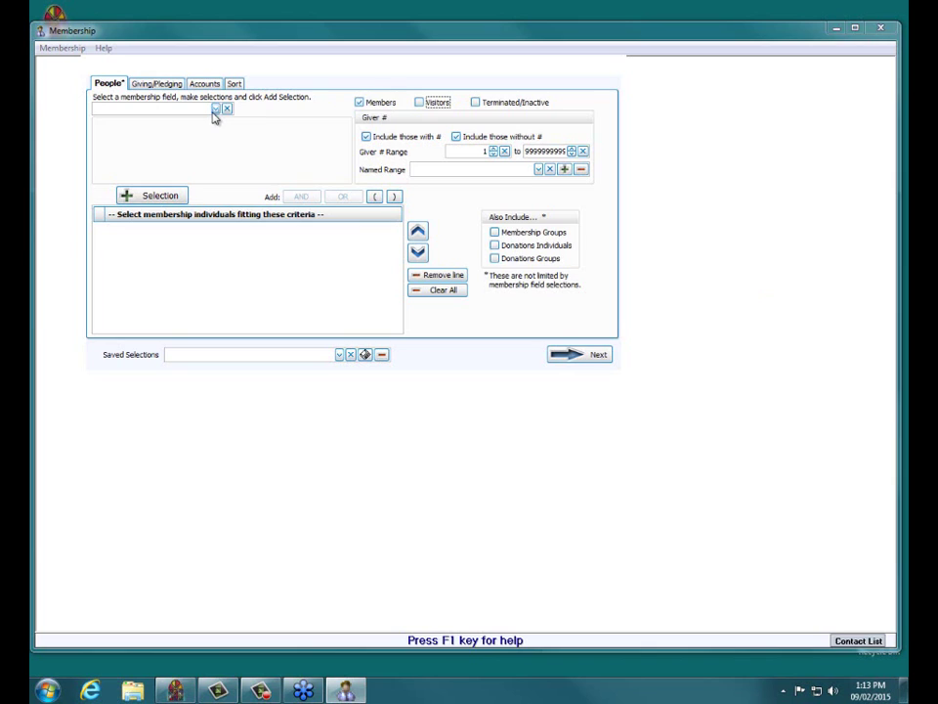
pyautogui.click(585, 358)
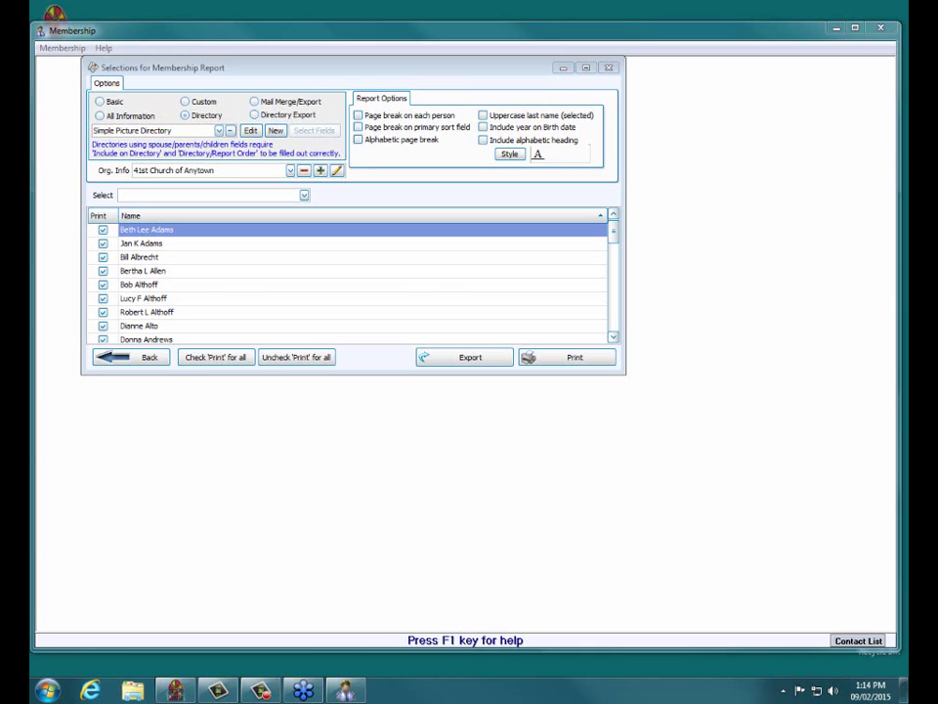
# Choose the Horizontal Picture Directory layout and print it to preview
pyautogui.click(219, 130)
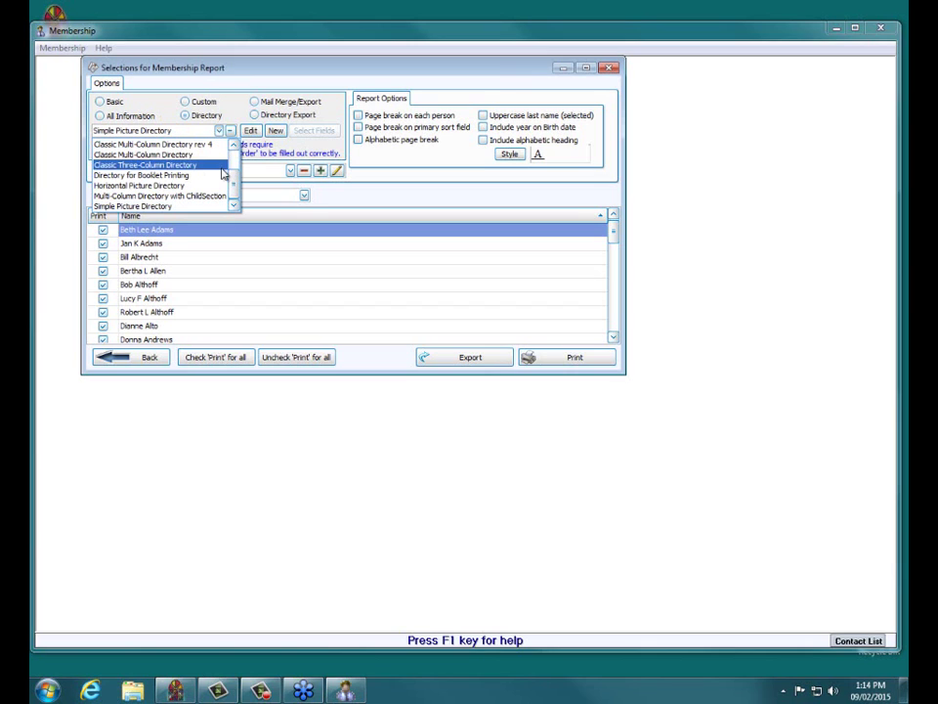
pyautogui.click(168, 186)
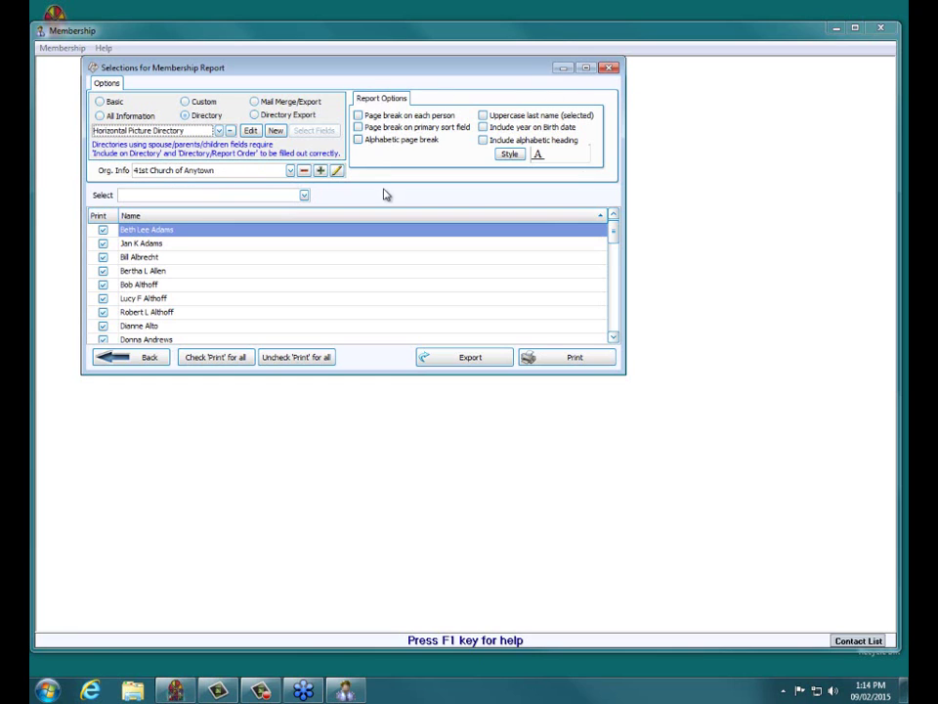
pyautogui.click(560, 360)
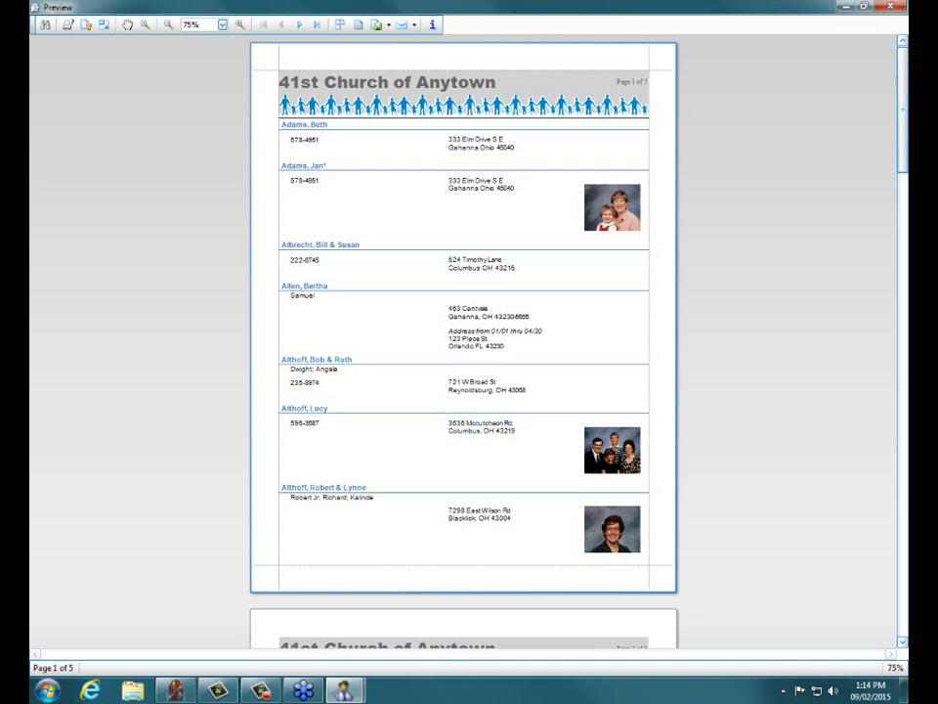
# Scroll the picture directory preview to page 4 to check the photos, then close it
pyautogui.moveTo(904, 70); pyautogui.dragTo(892, 351)
pyautogui.click(905, 314)
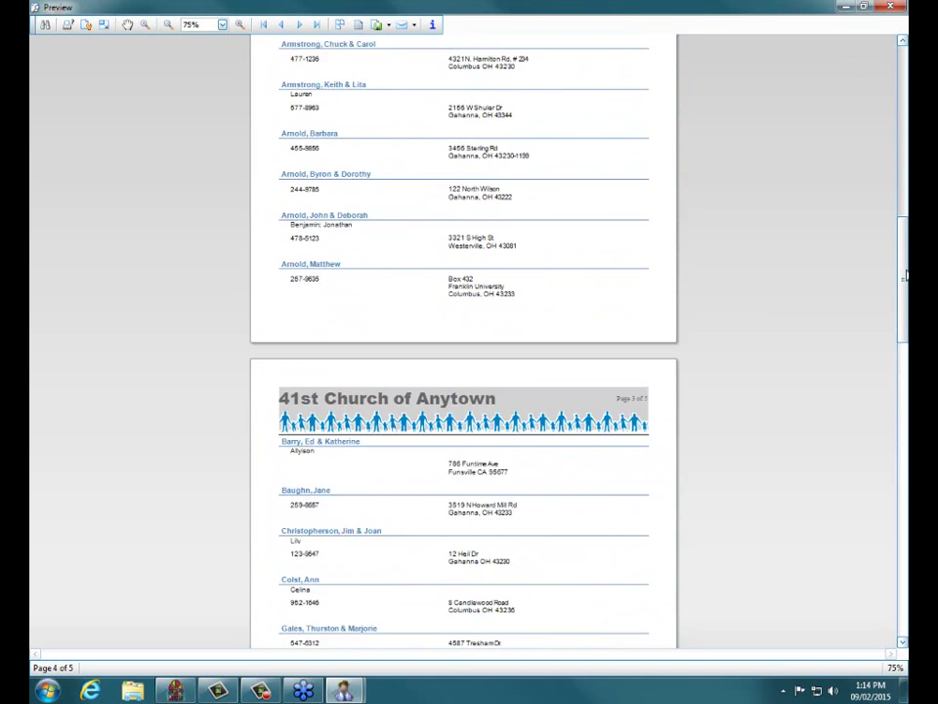
pyautogui.moveTo(904, 271); pyautogui.dragTo(906, 450)
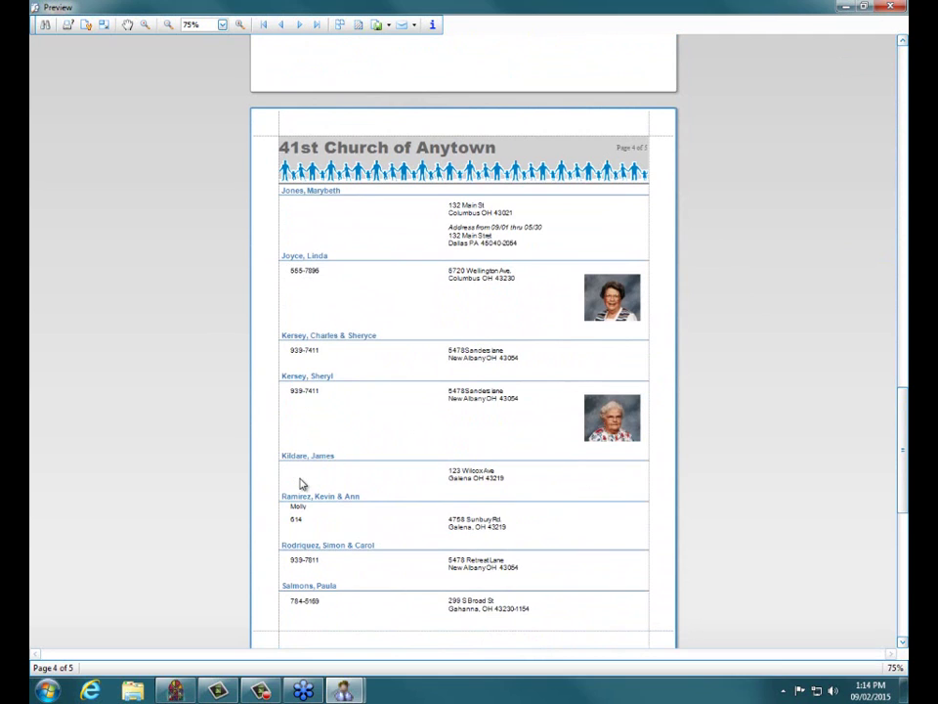
pyautogui.click(887, 7)
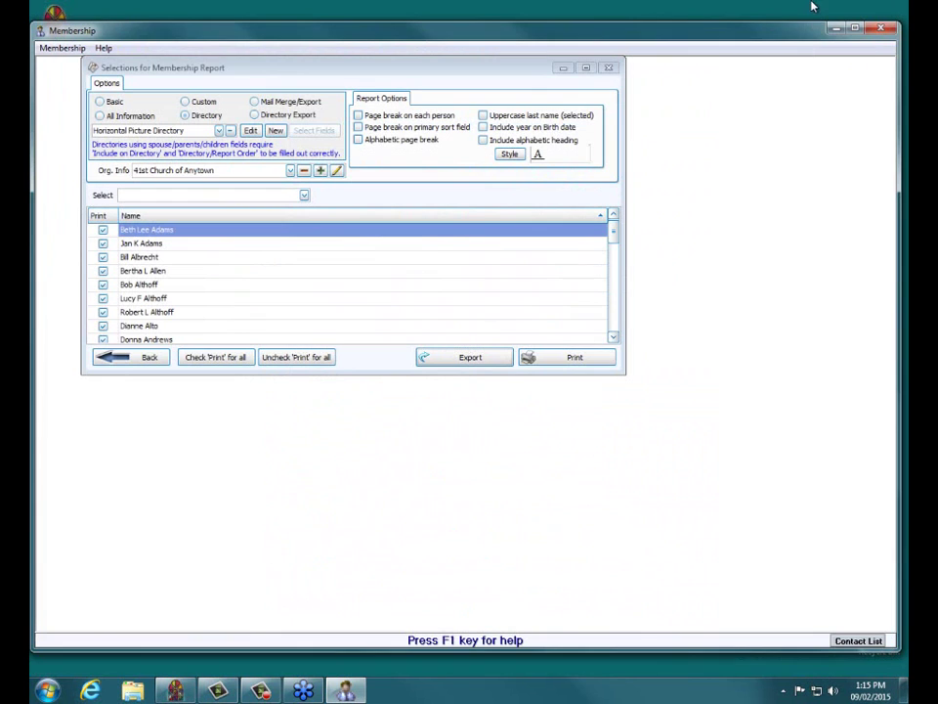
# Close the report selections and view the next member's stored photo in Members
pyautogui.click(616, 69)
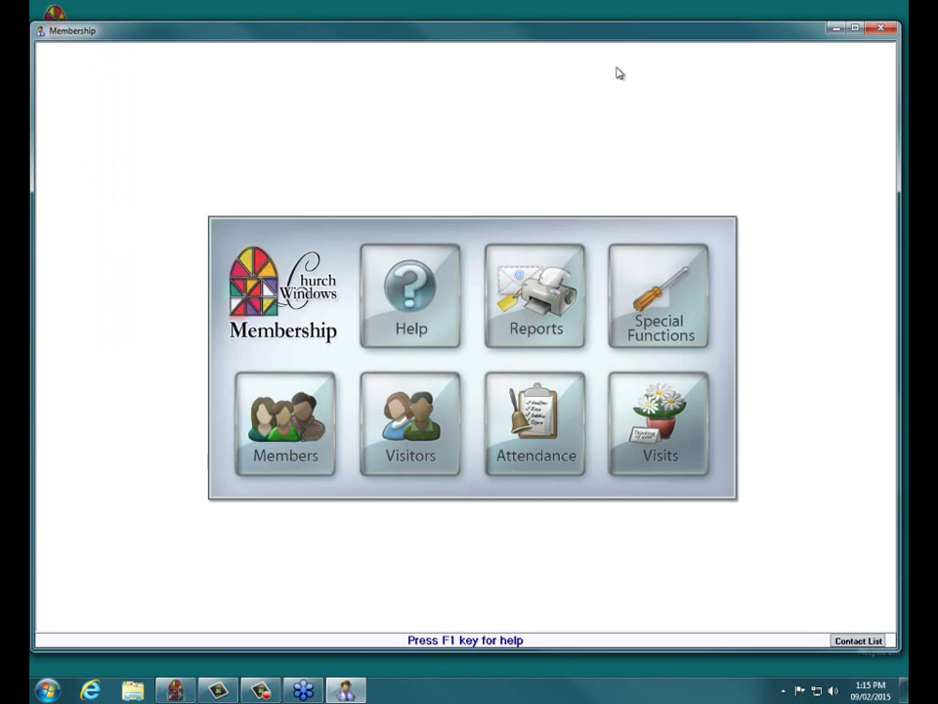
pyautogui.click(318, 403)
pyautogui.click(242, 65)
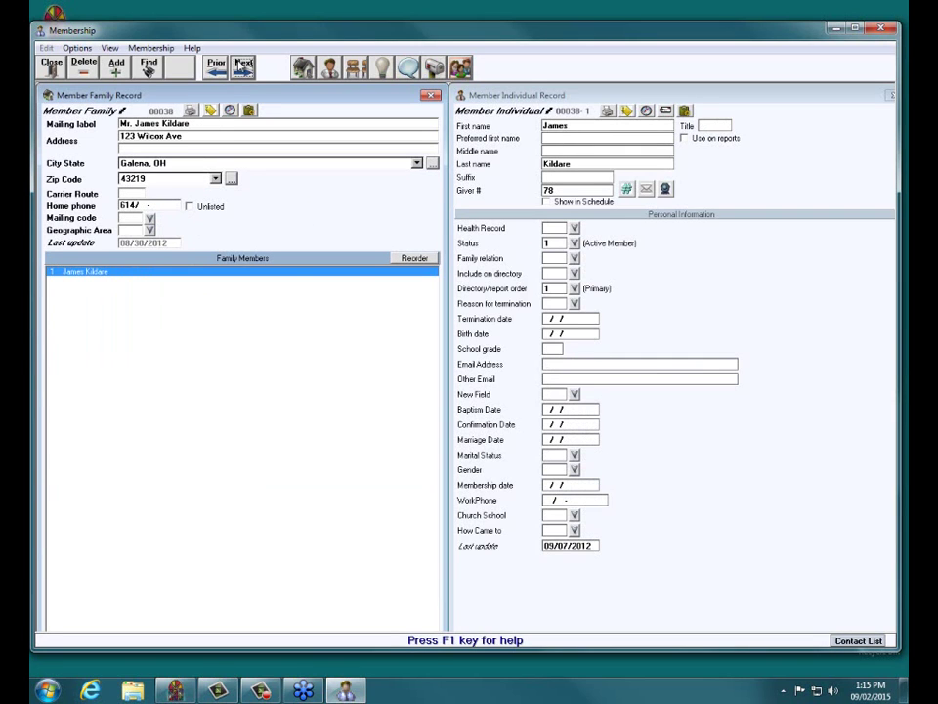
pyautogui.click(341, 63)
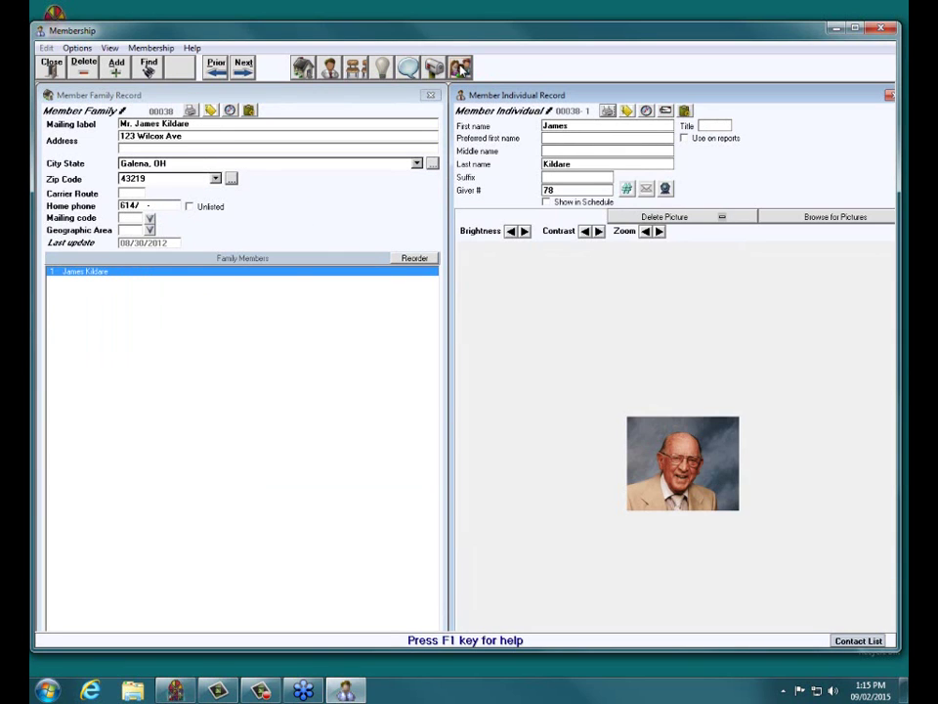
pyautogui.click(49, 63)
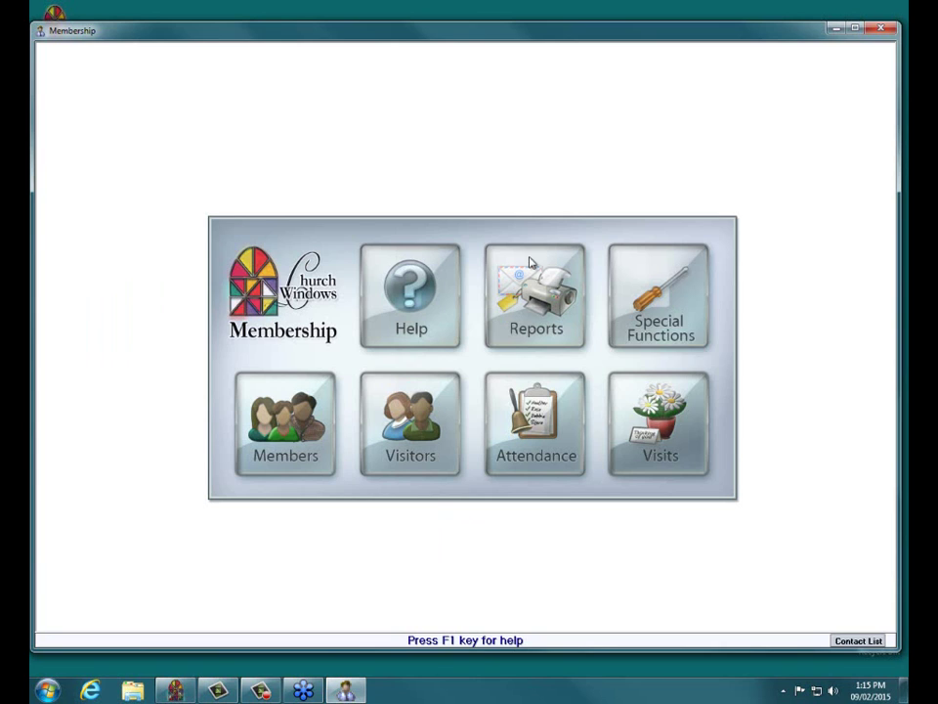
# Dismiss the Special Functions options, then exit Membership and confirm Yes
pyautogui.click(684, 329)
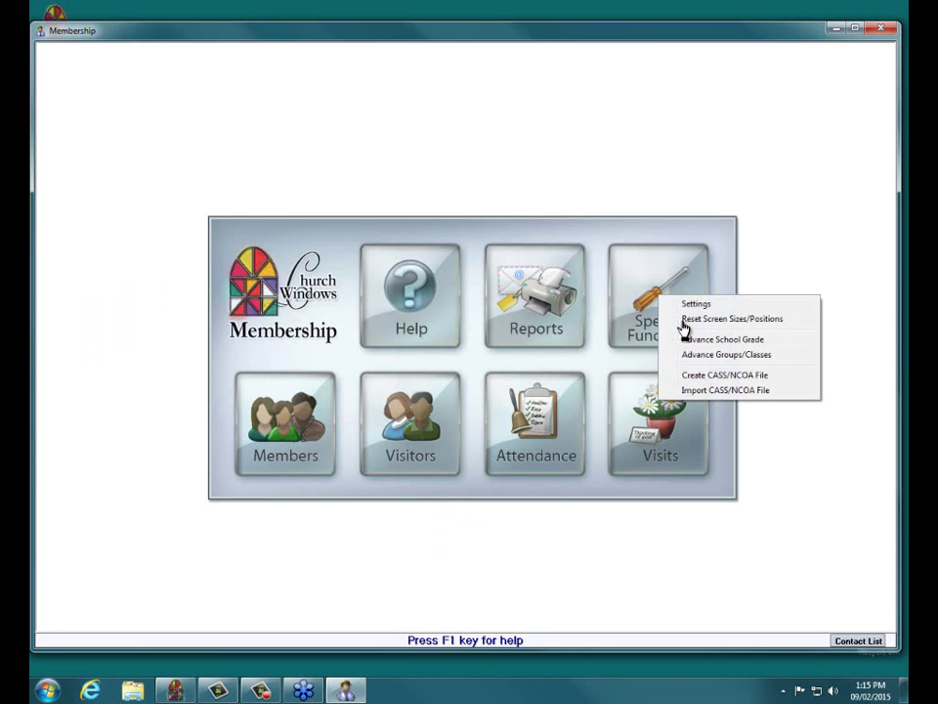
pyautogui.click(649, 204)
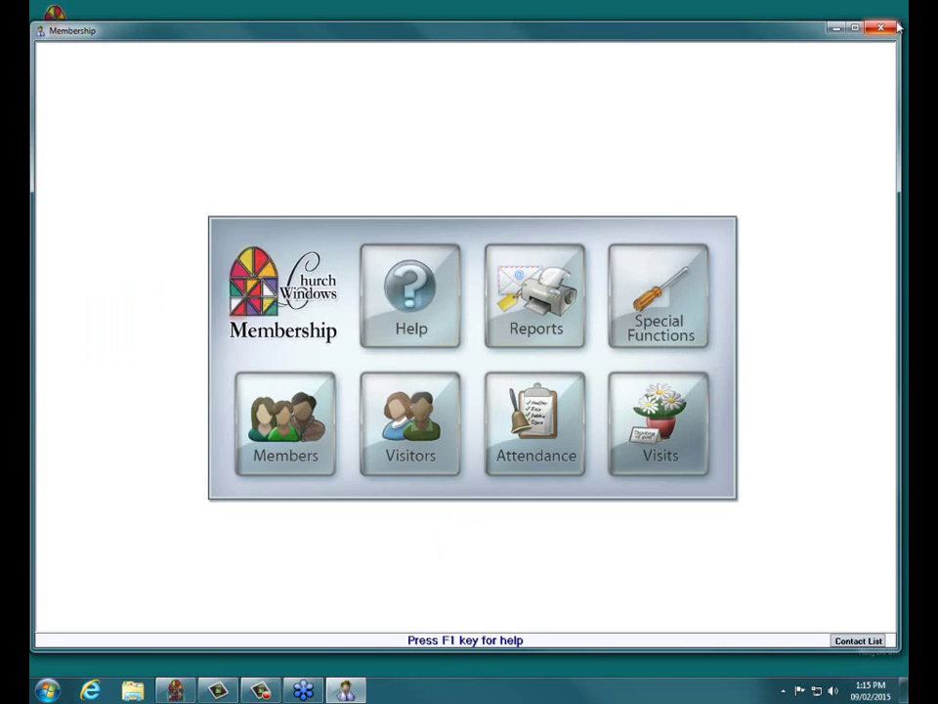
pyautogui.press('Escape')
pyautogui.click(469, 383)
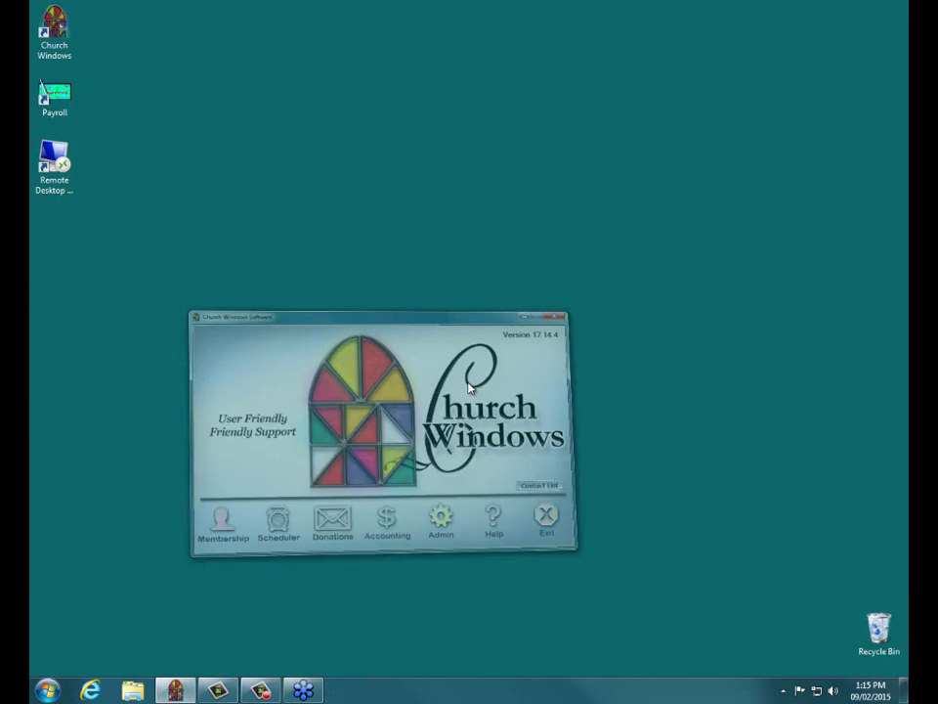
# Run Repair/Compact Access Databases & Sync Membership w/ Donations, then relaunch Church Windows
pyautogui.click(545, 461)
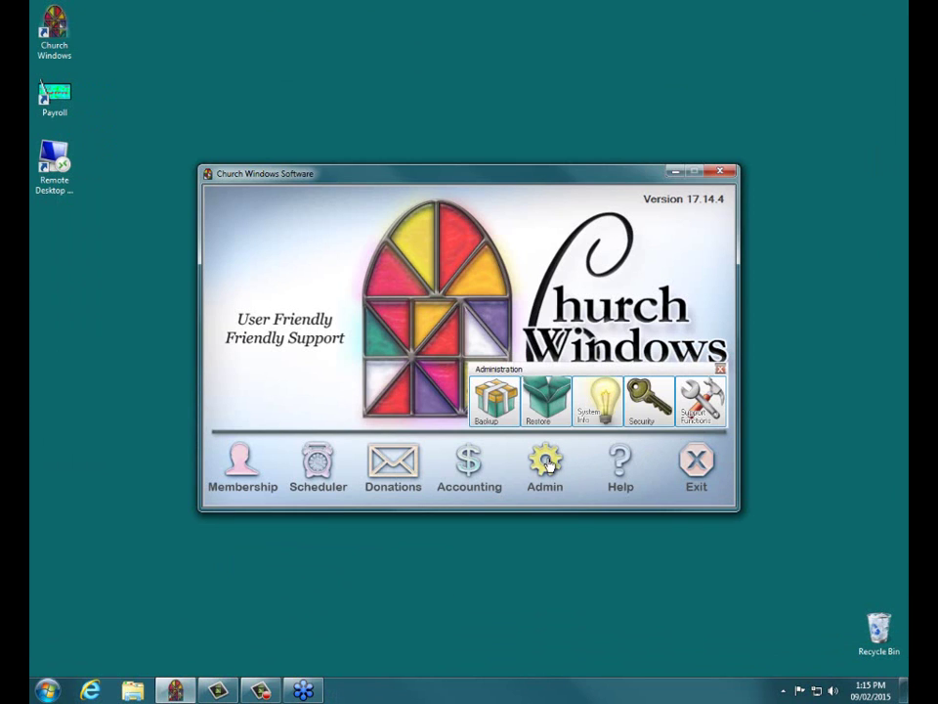
pyautogui.click(698, 401)
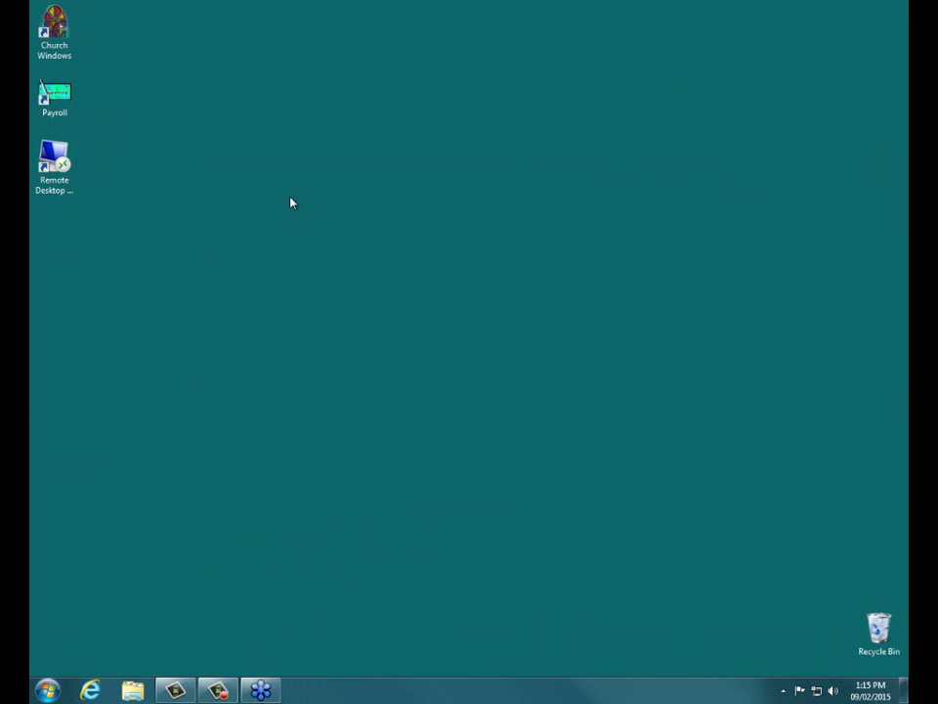
pyautogui.click(243, 102)
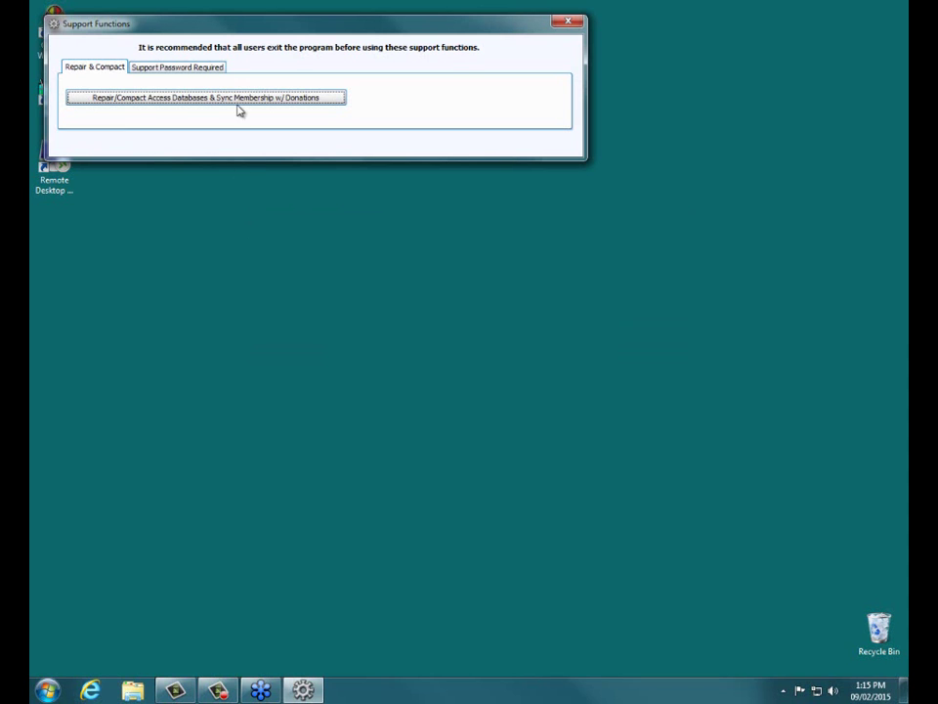
pyautogui.click(568, 20)
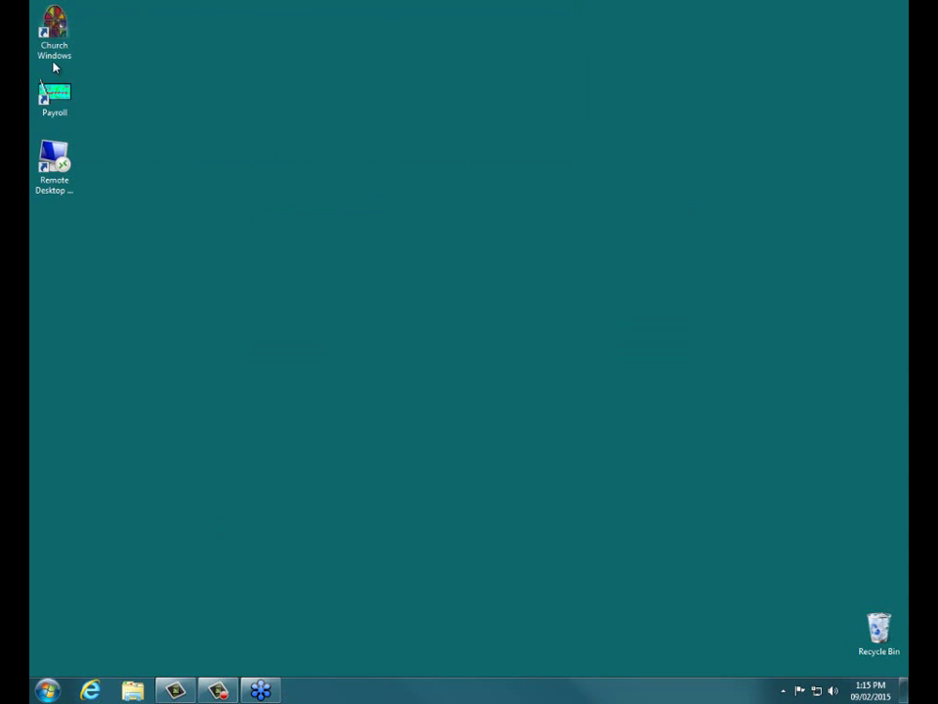
pyautogui.click(54, 59)
pyautogui.doubleClick(54, 59)
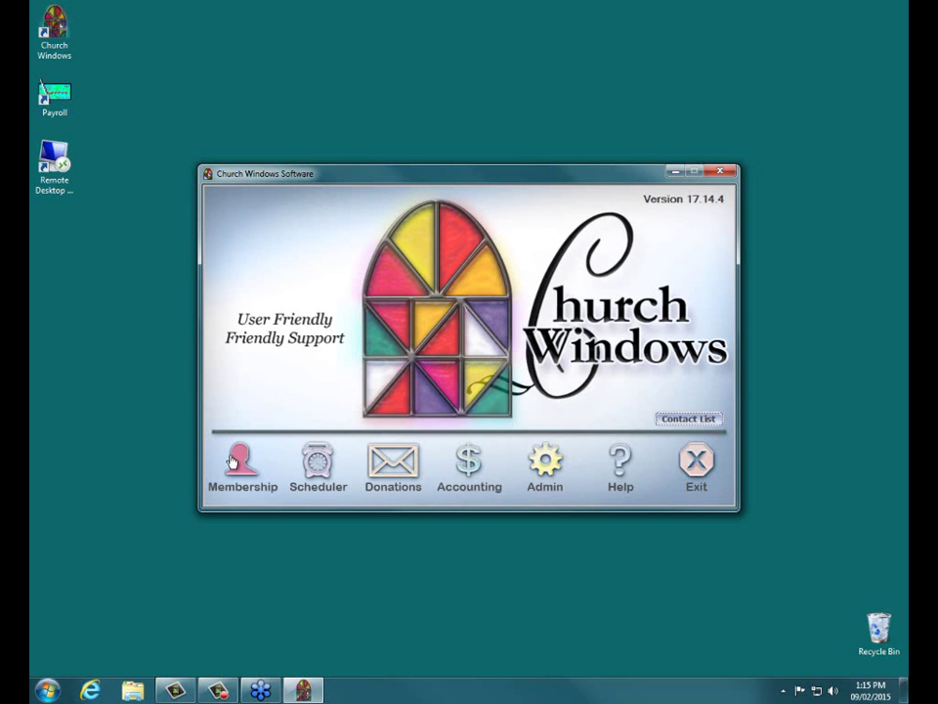
# Reopen Membership, open Print Membership Reports, and move on to the directory options and name list
pyautogui.click(233, 462)
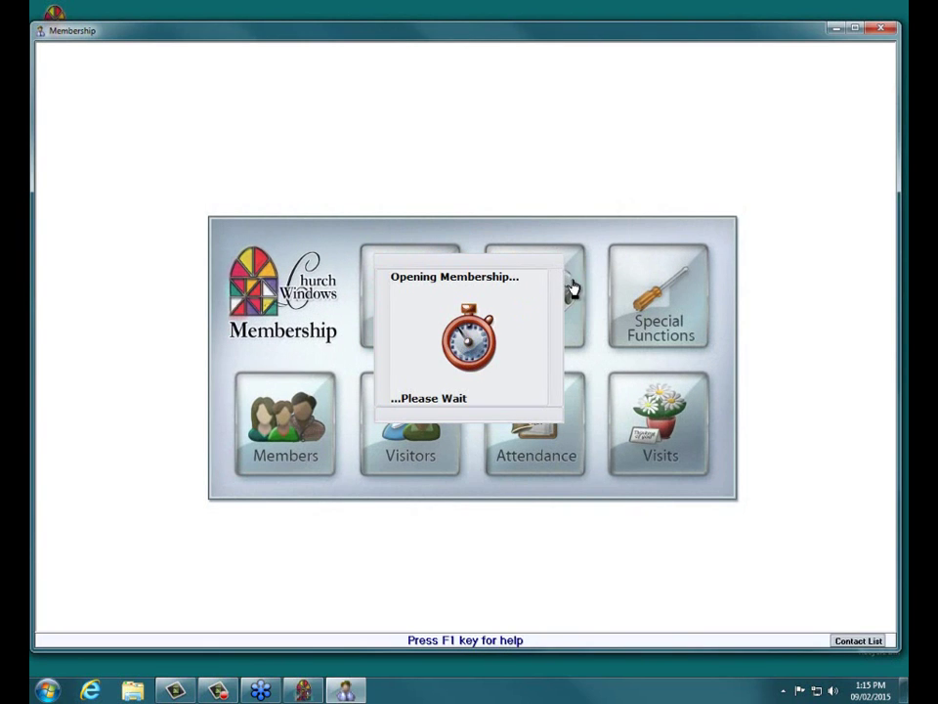
pyautogui.click(533, 335)
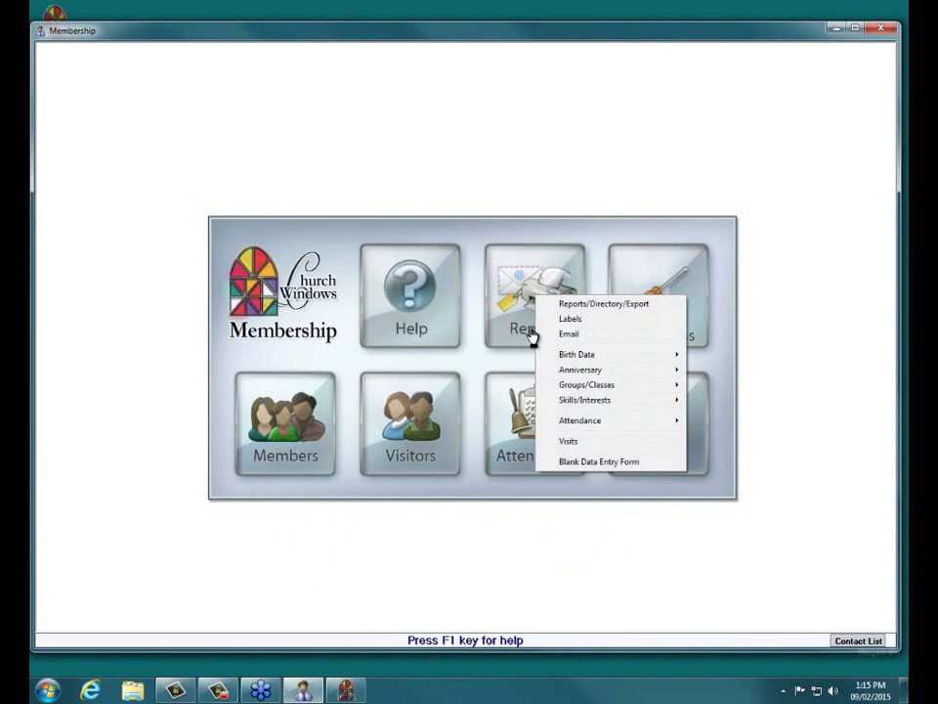
pyautogui.click(556, 319)
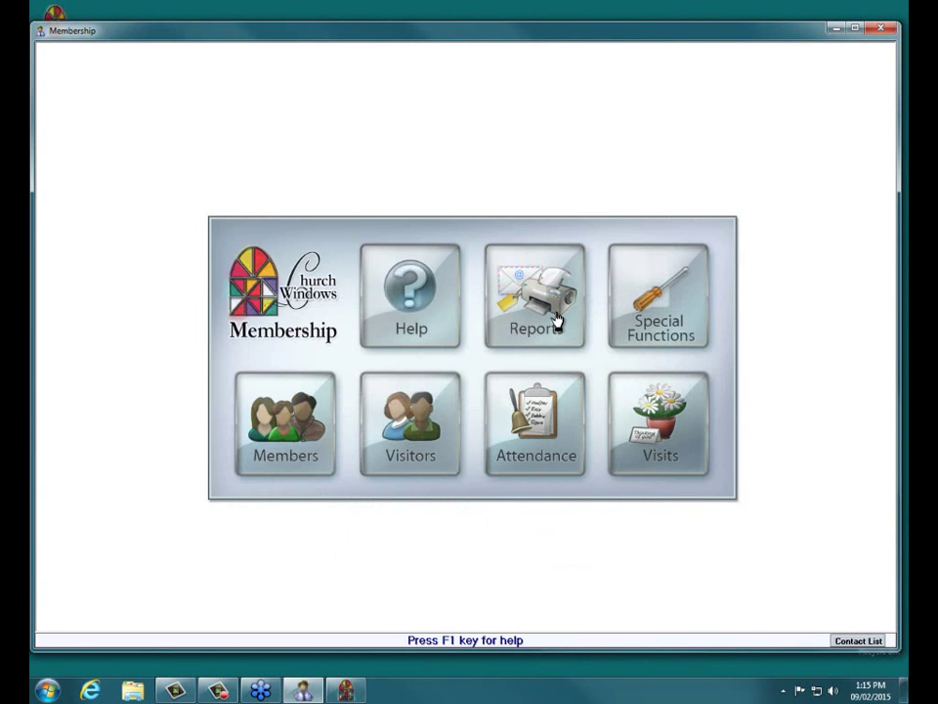
pyautogui.click(569, 463)
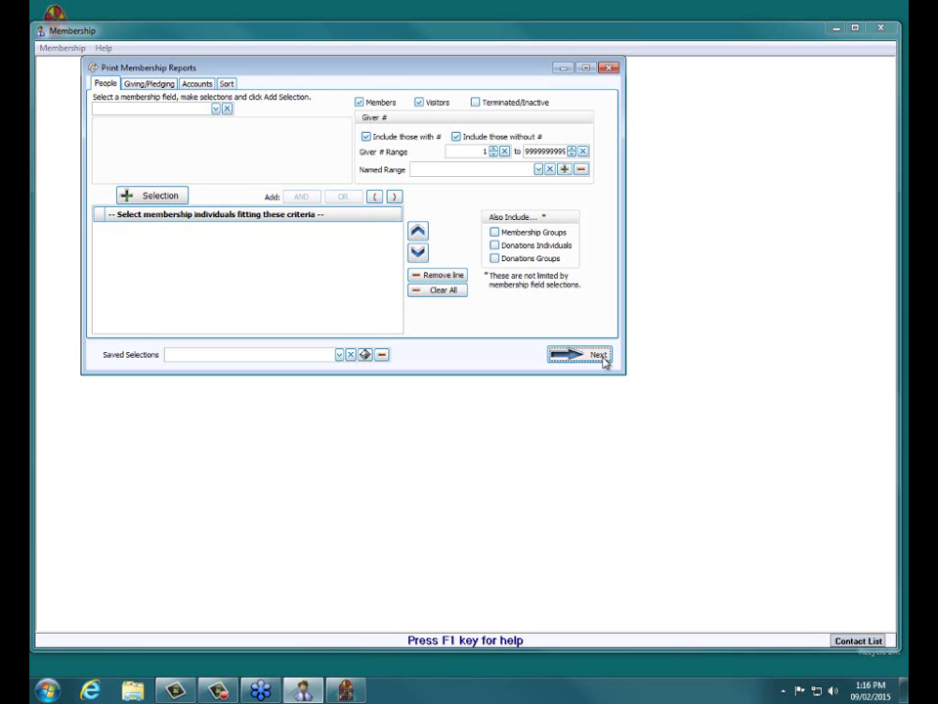
pyautogui.click(597, 355)
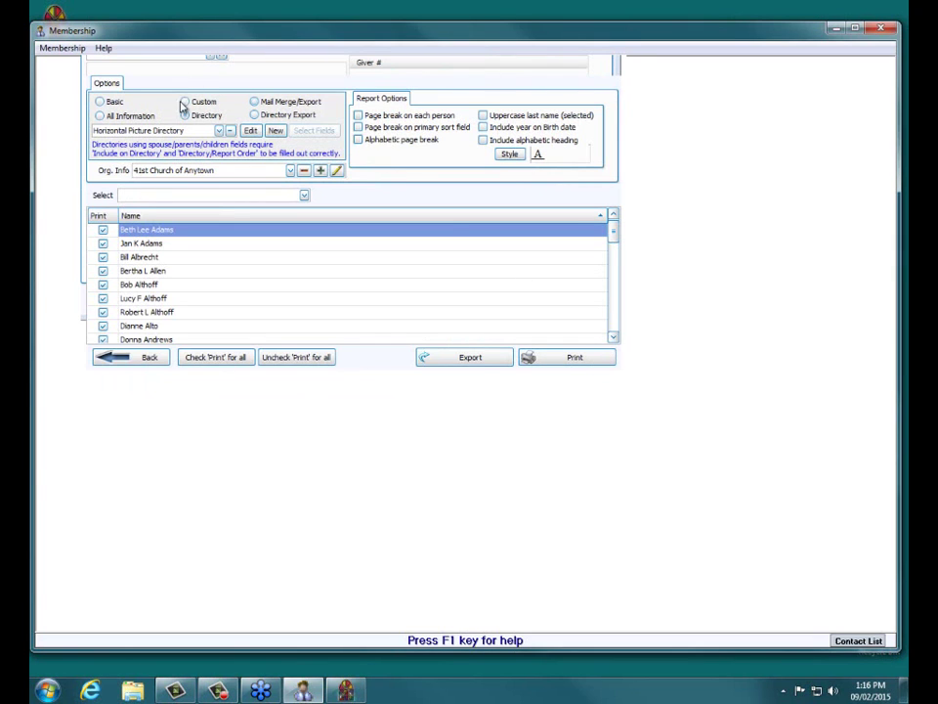
pyautogui.click(574, 358)
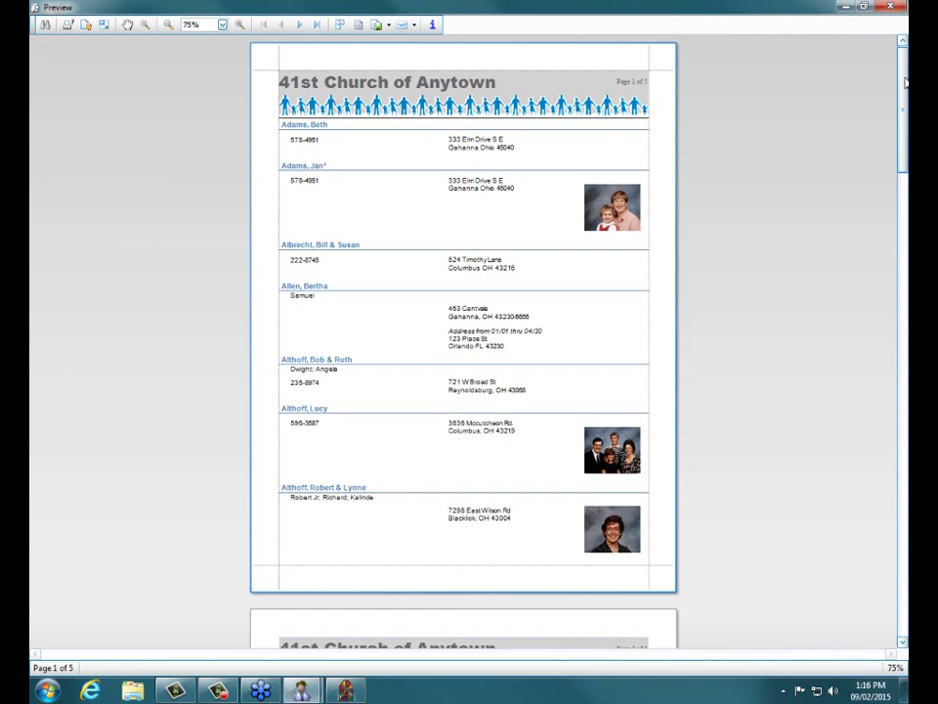
pyautogui.moveTo(902, 108); pyautogui.dragTo(903, 496)
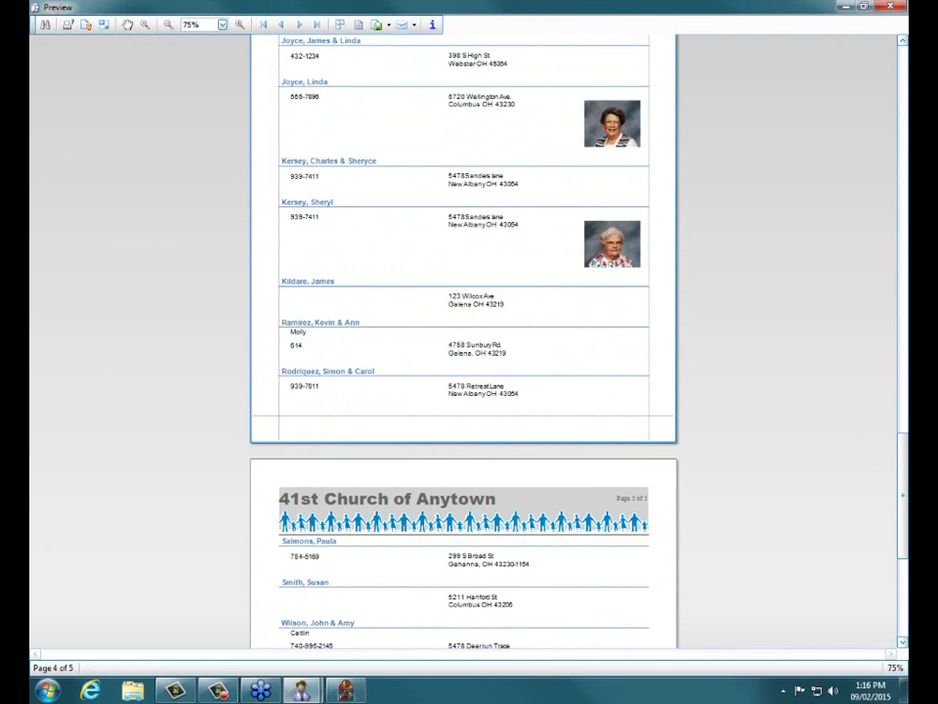
pyautogui.moveTo(897, 423); pyautogui.dragTo(860, 30)
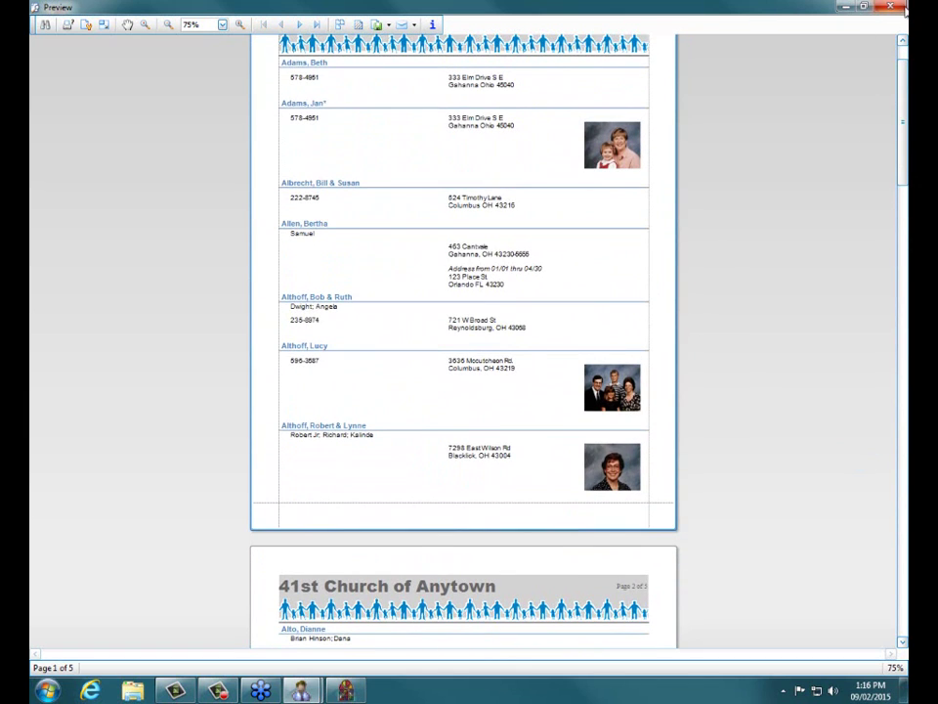
pyautogui.click(891, 7)
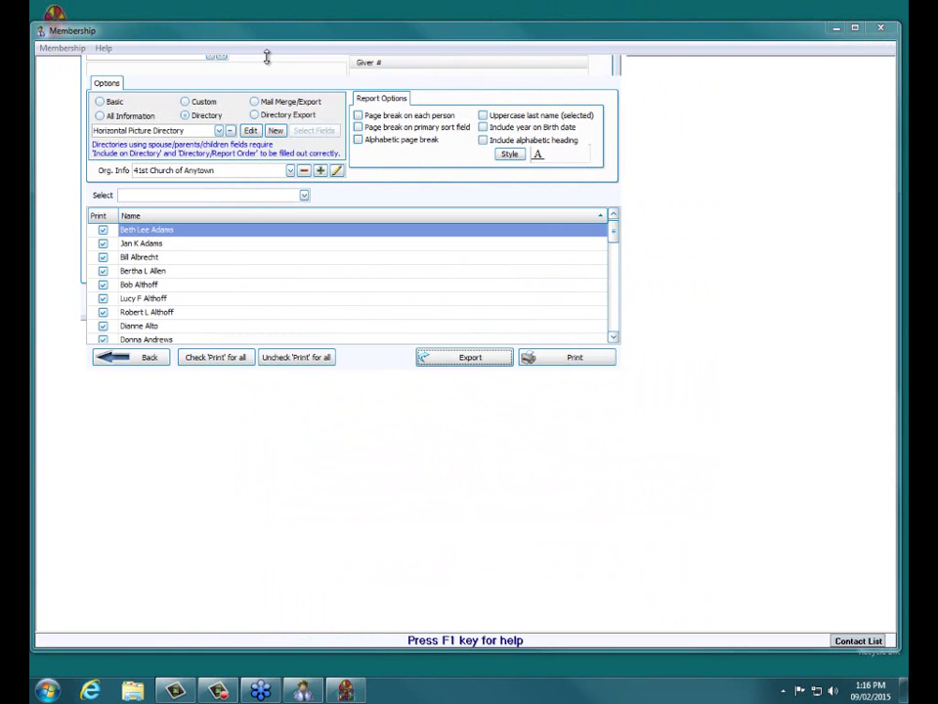
# Maximize the report form, exit Membership with Yes, then reopen it and open Members
pyautogui.click(600, 63)
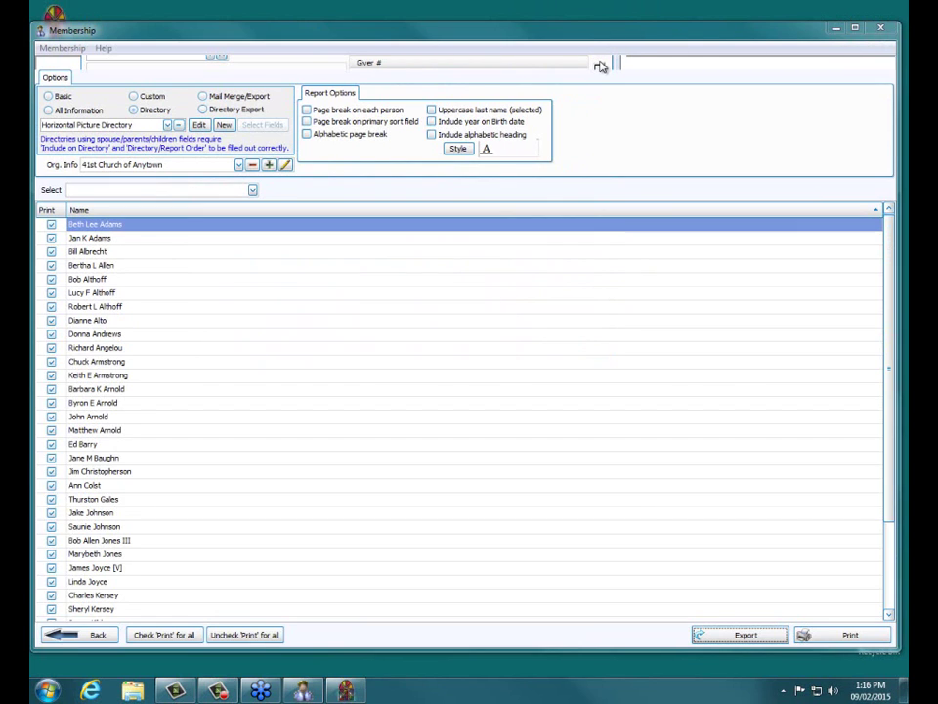
pyautogui.click(880, 28)
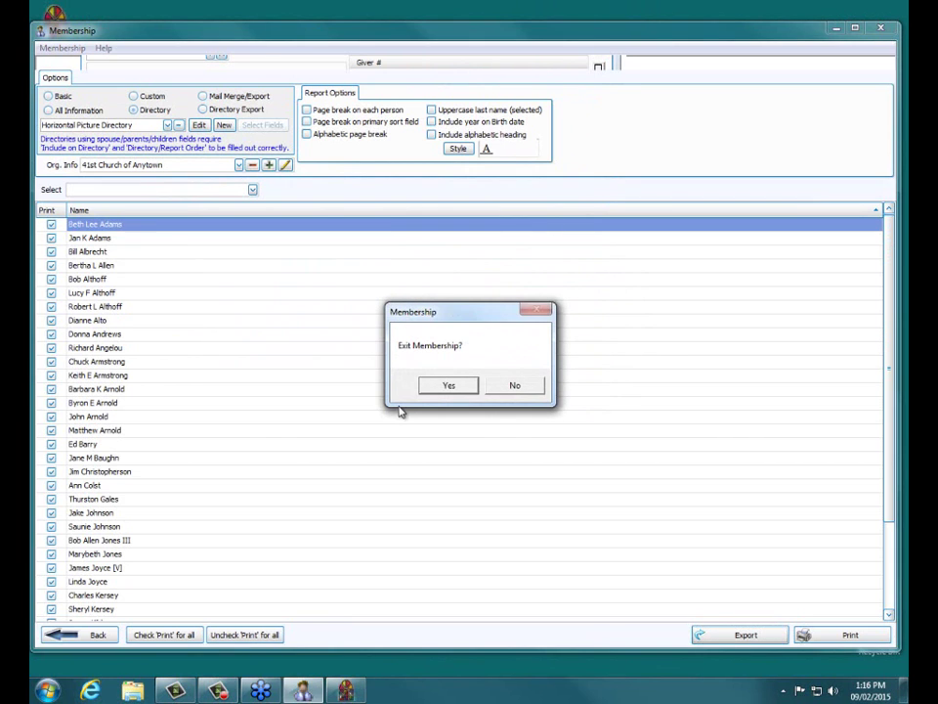
pyautogui.click(440, 387)
pyautogui.click(230, 479)
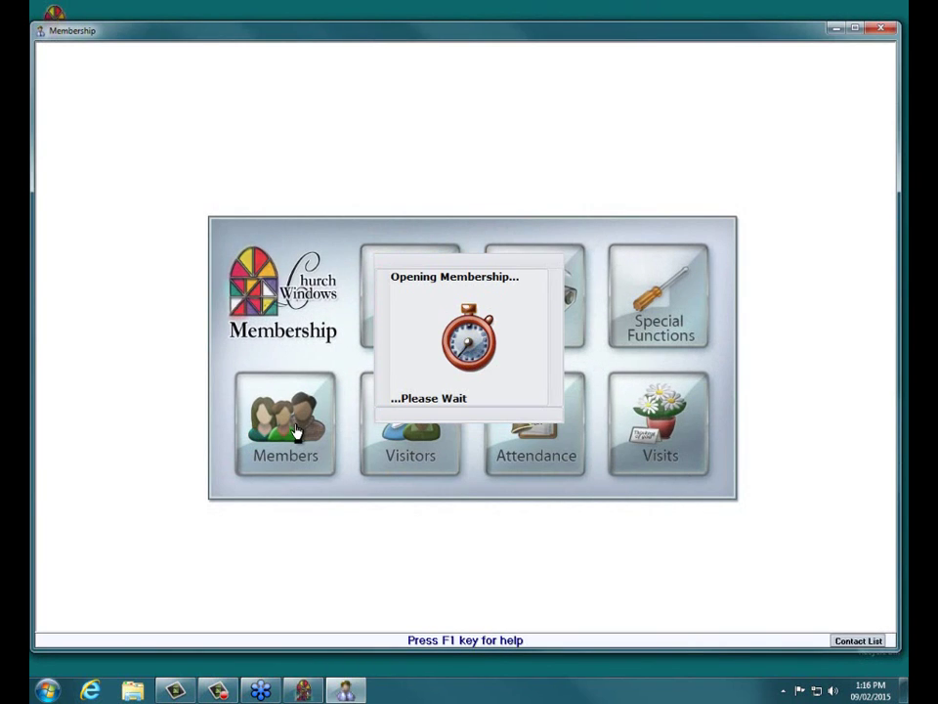
pyautogui.click(296, 432)
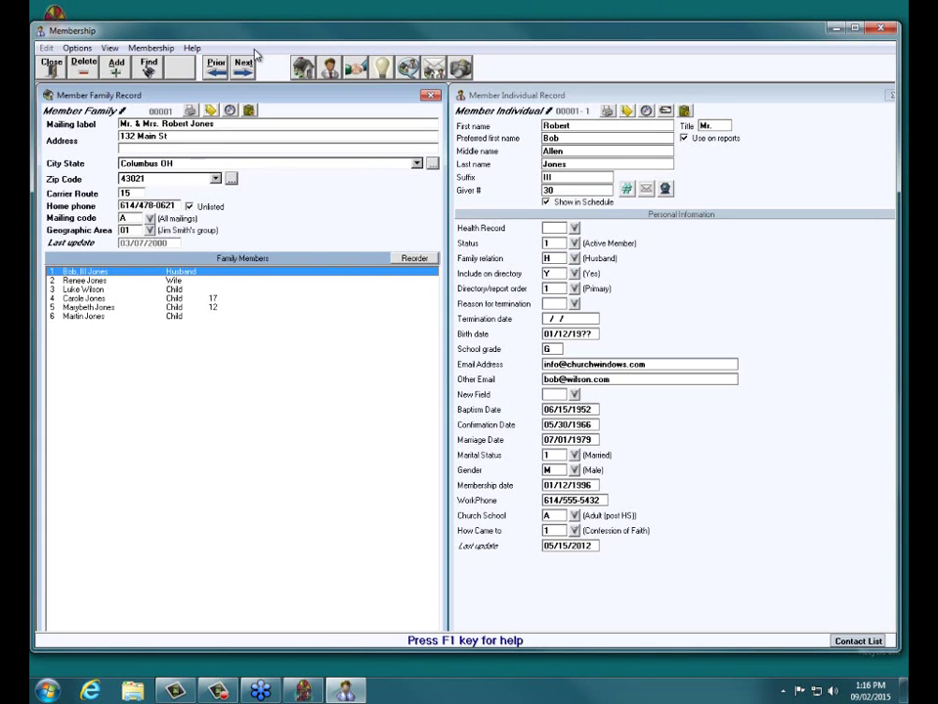
# On the next family's record, set Include on directory to Y (Yes) and save
pyautogui.click(243, 65)
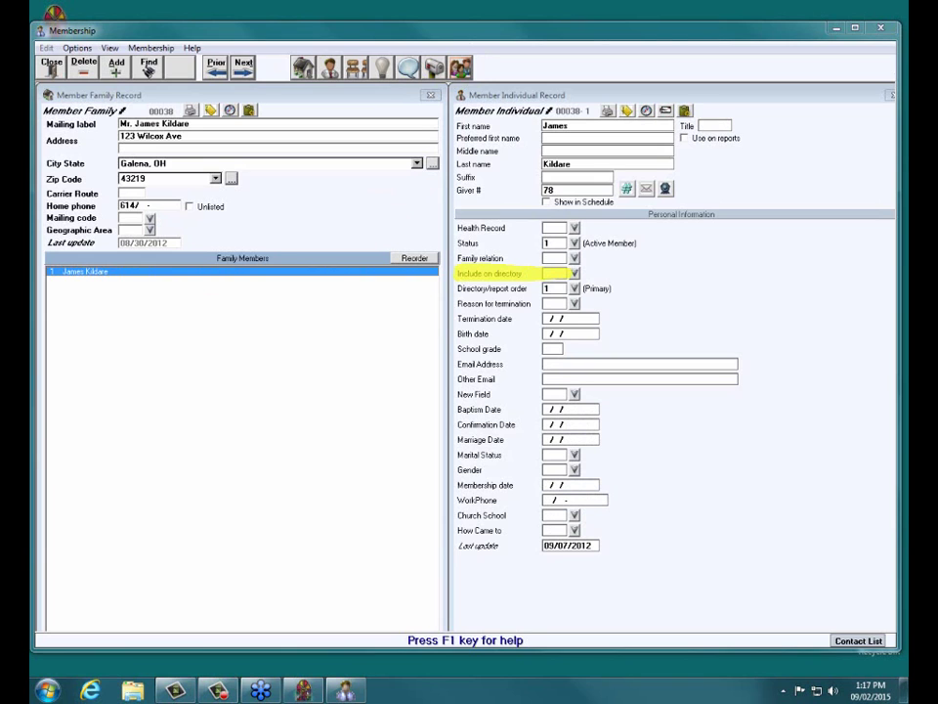
pyautogui.press('F4')
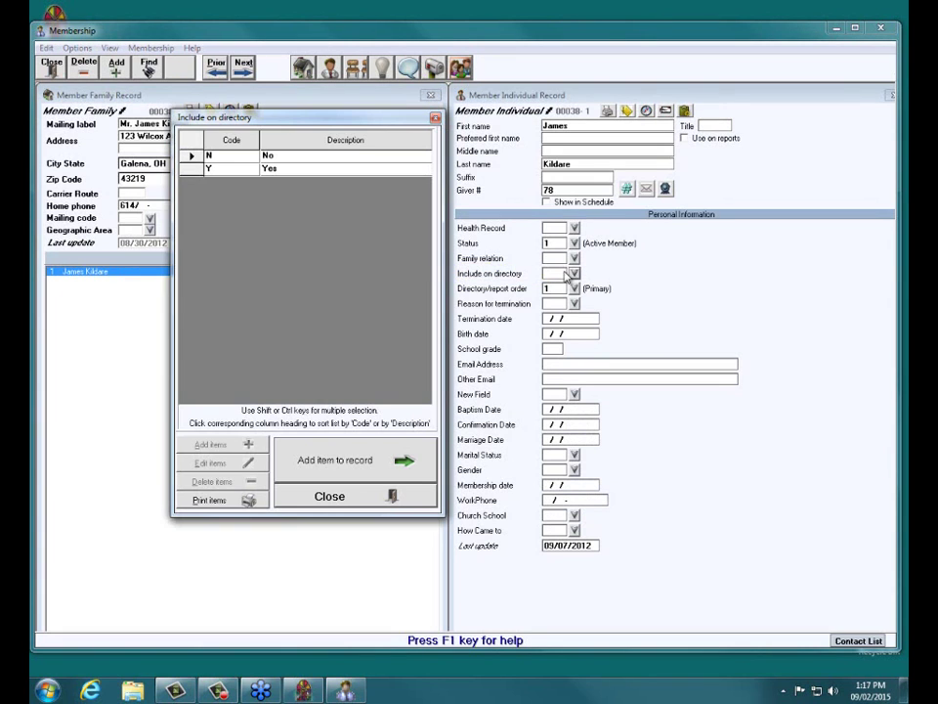
pyautogui.click(235, 168)
pyautogui.click(358, 453)
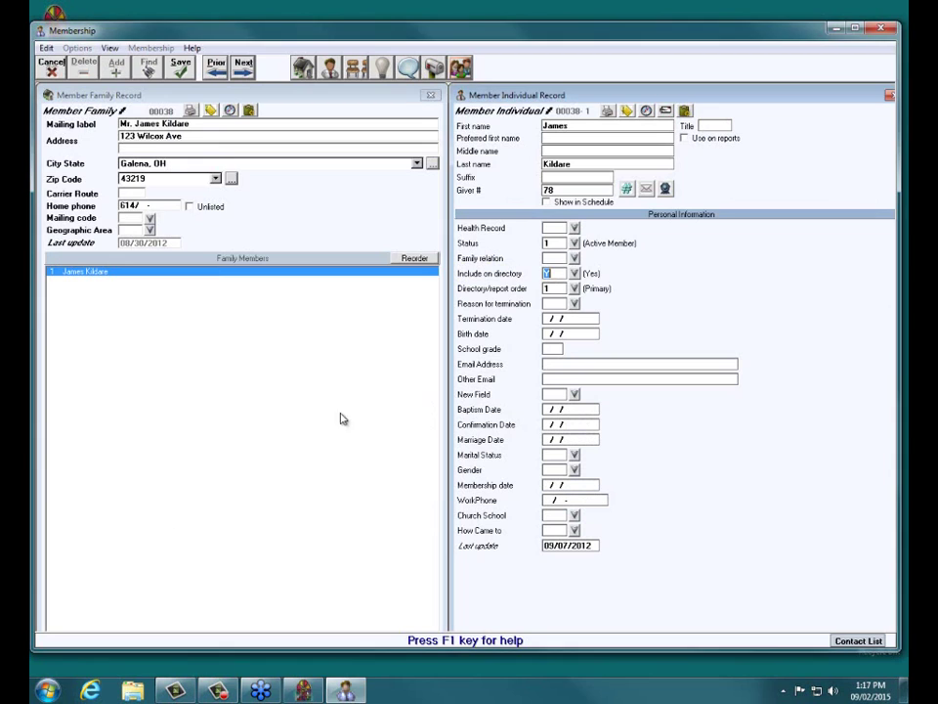
pyautogui.click(180, 64)
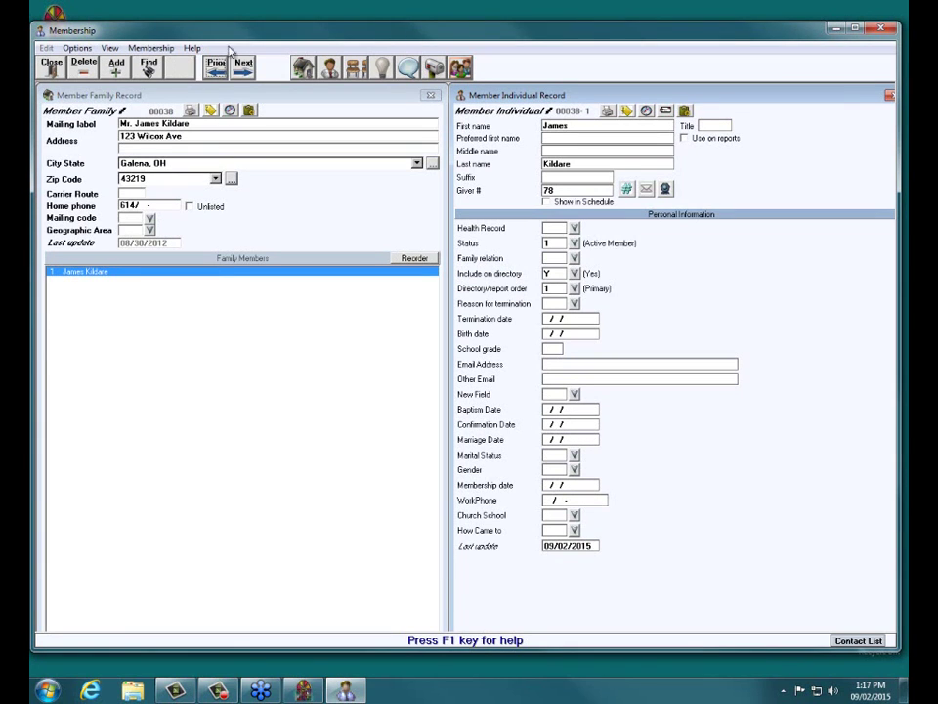
pyautogui.click(150, 47)
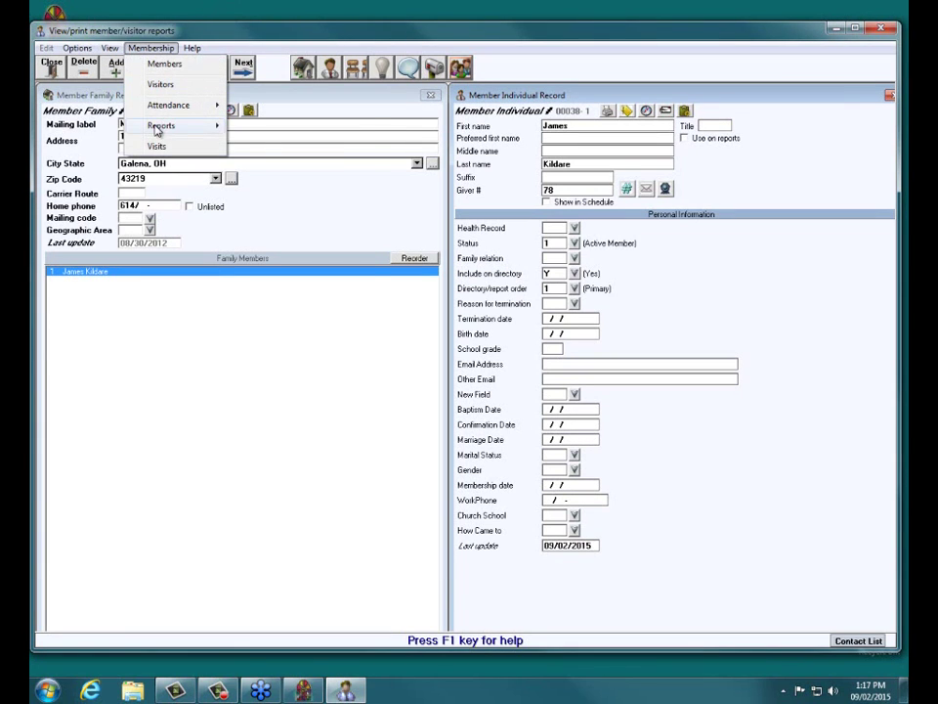
# Generate the Horizontal Picture Directory from Membership > Reports and open its print preview
pyautogui.click(284, 126)
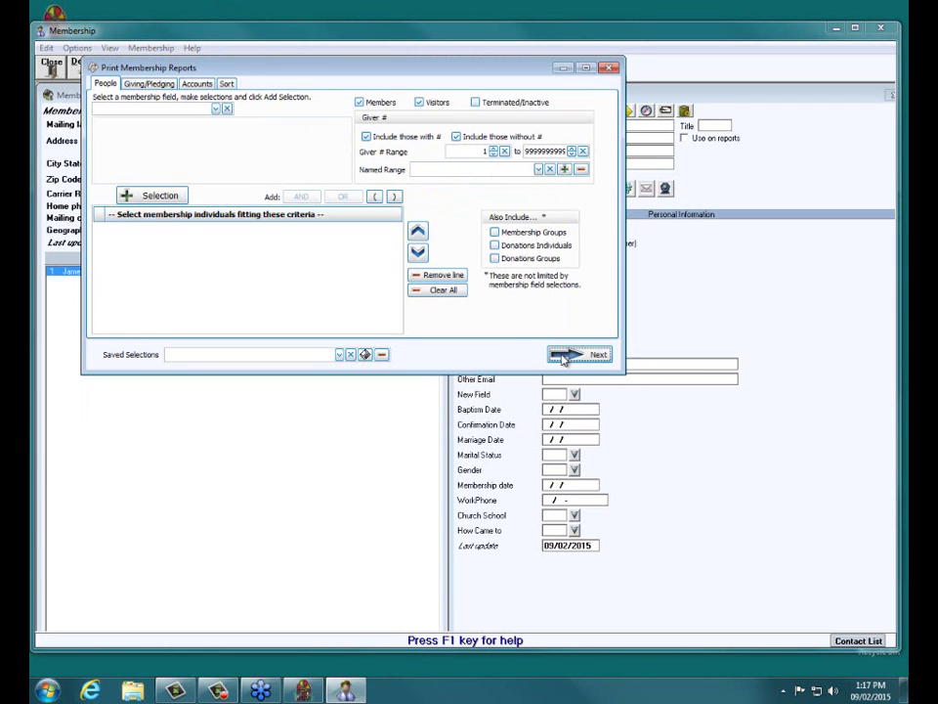
pyautogui.click(564, 360)
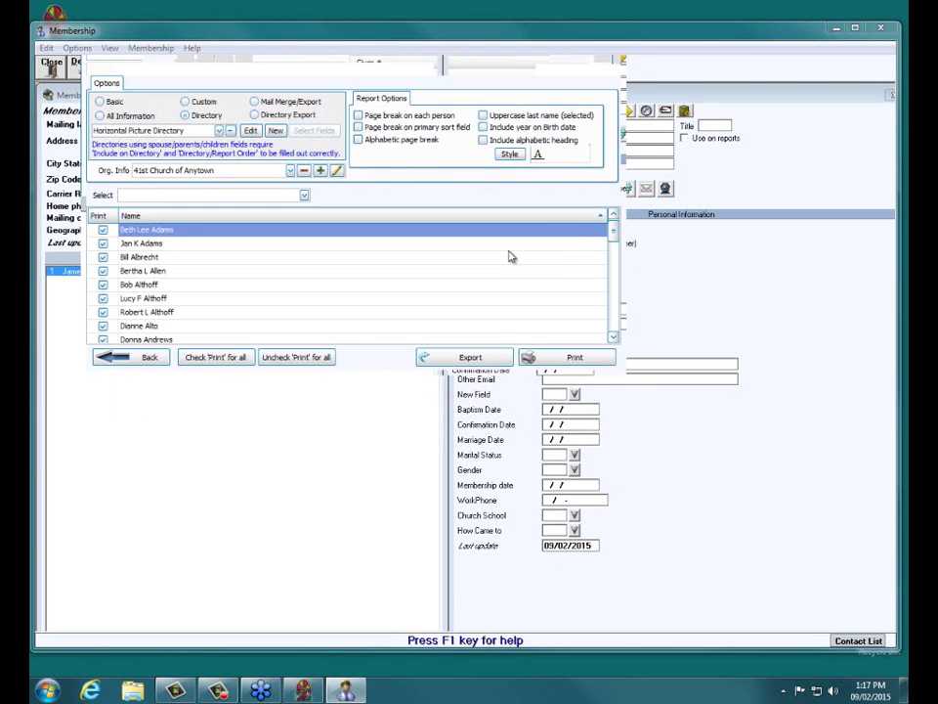
pyautogui.click(595, 360)
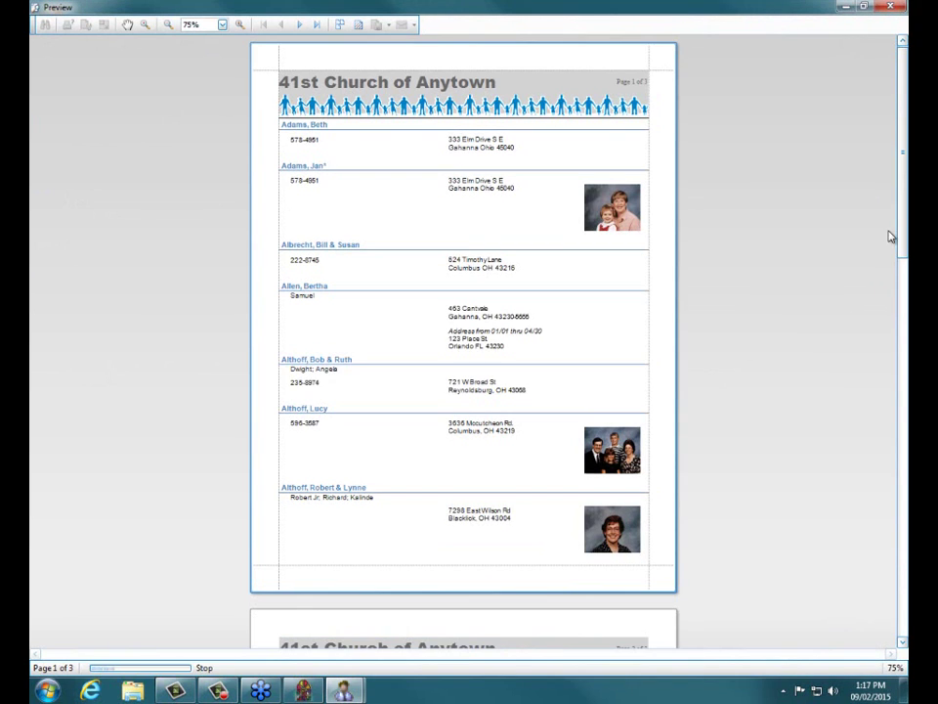
# Scroll the preview to page 4 to check the new member's photo entry, then close it
pyautogui.moveTo(901, 127); pyautogui.dragTo(907, 506)
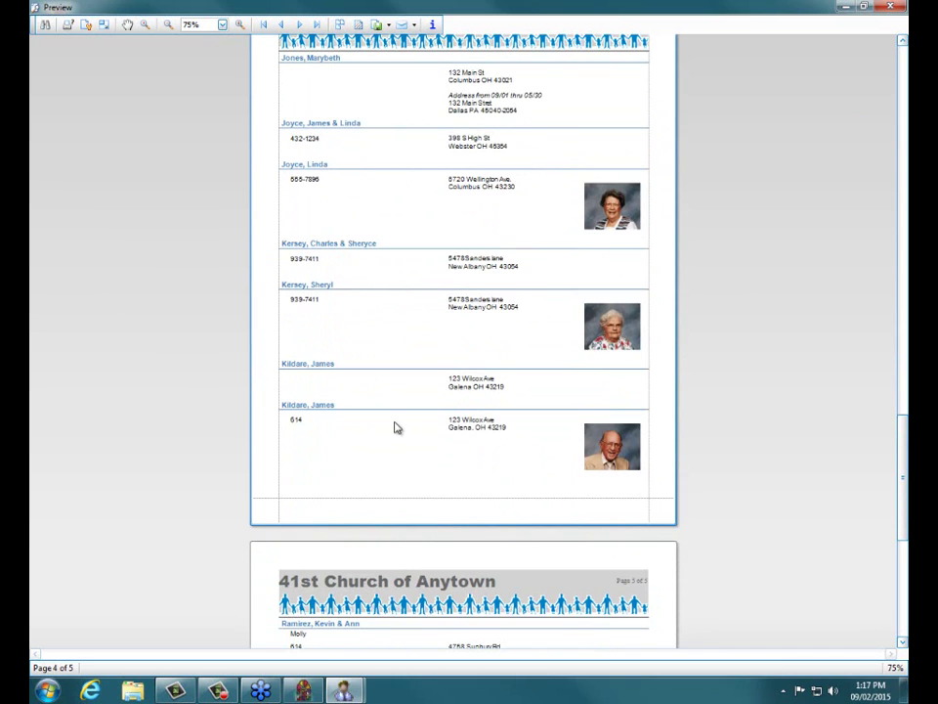
pyautogui.click(890, 7)
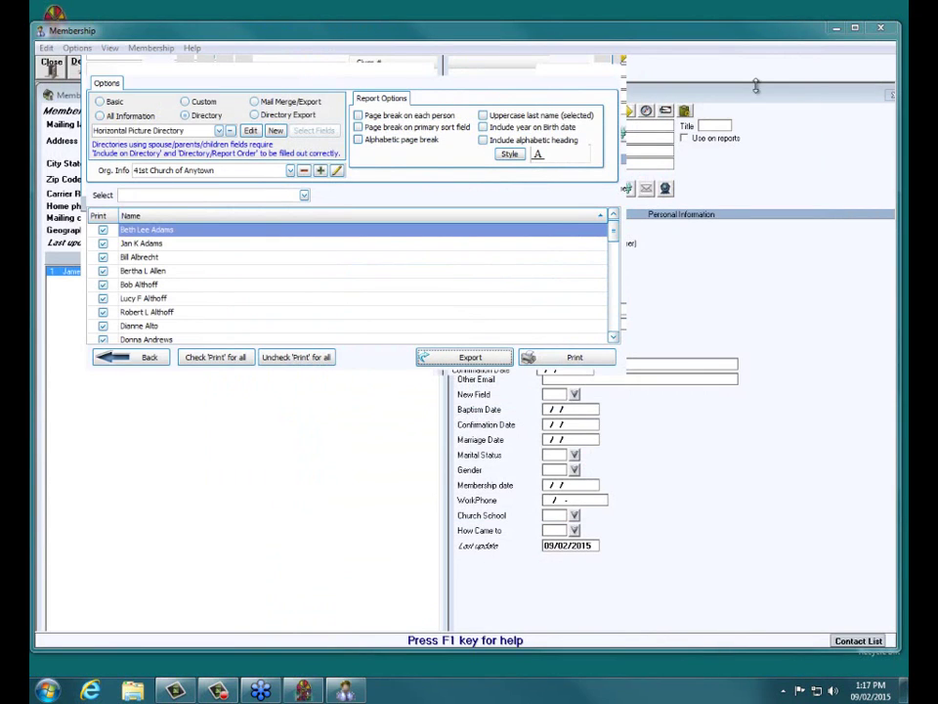
# Close the member form and preview the directory using the Simple Picture Directory layout
pyautogui.click(567, 62)
pyautogui.click(43, 62)
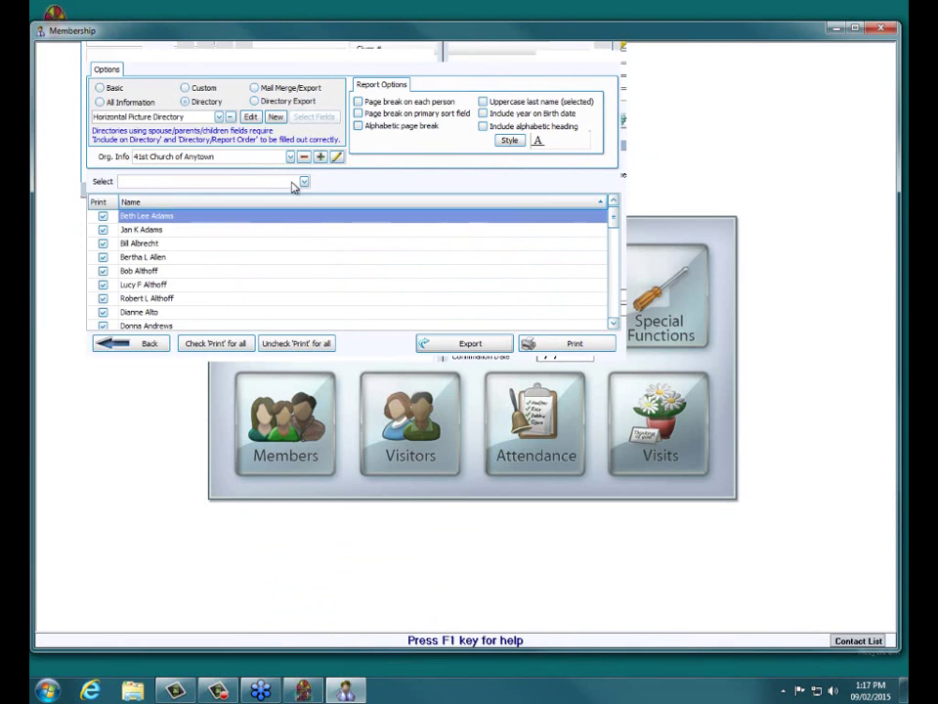
pyautogui.click(219, 116)
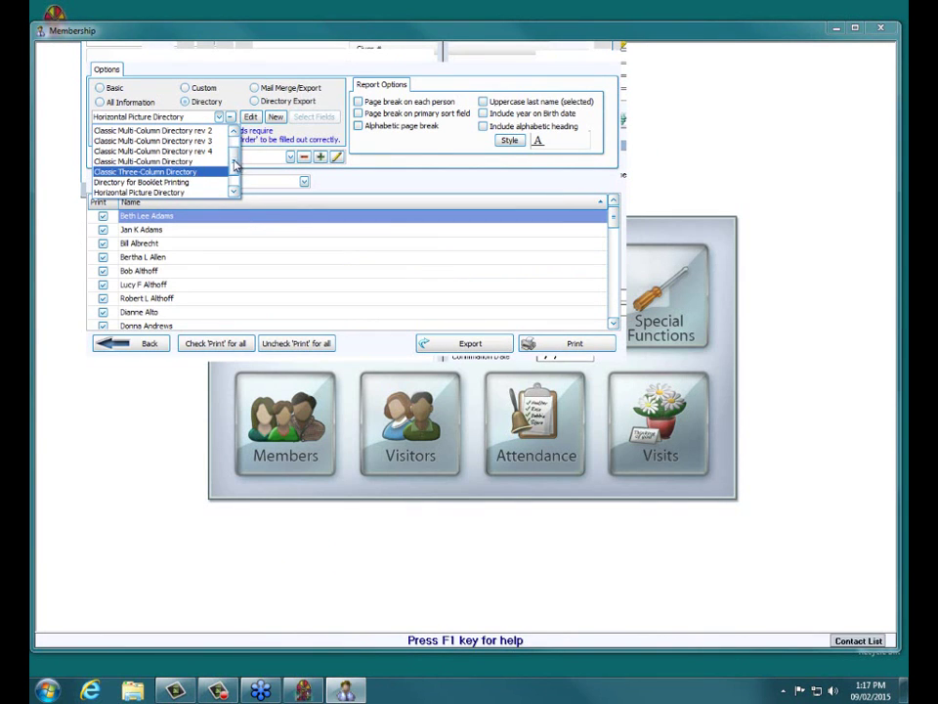
pyautogui.scroll(-1, 184, 181)
pyautogui.click(167, 193)
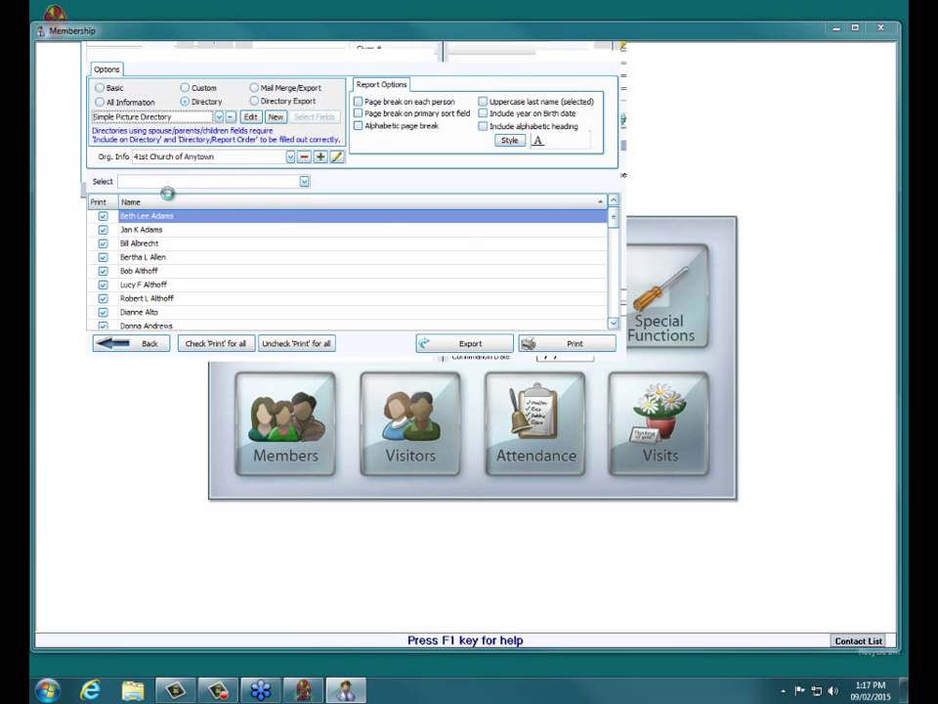
pyautogui.click(566, 347)
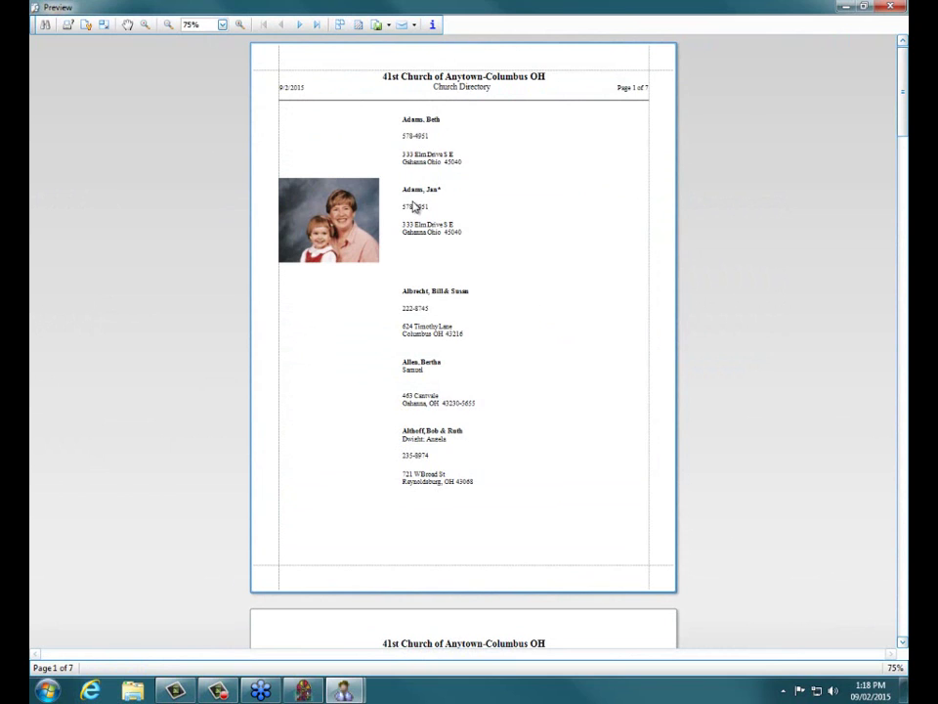
pyautogui.click(903, 386)
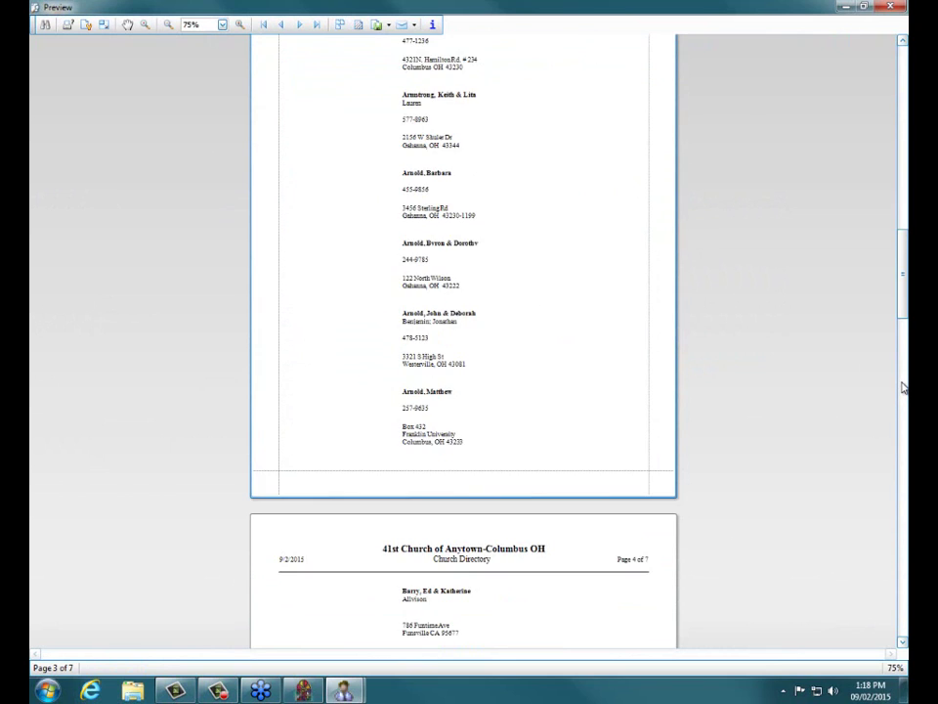
pyautogui.moveTo(903, 388); pyautogui.dragTo(904, 437)
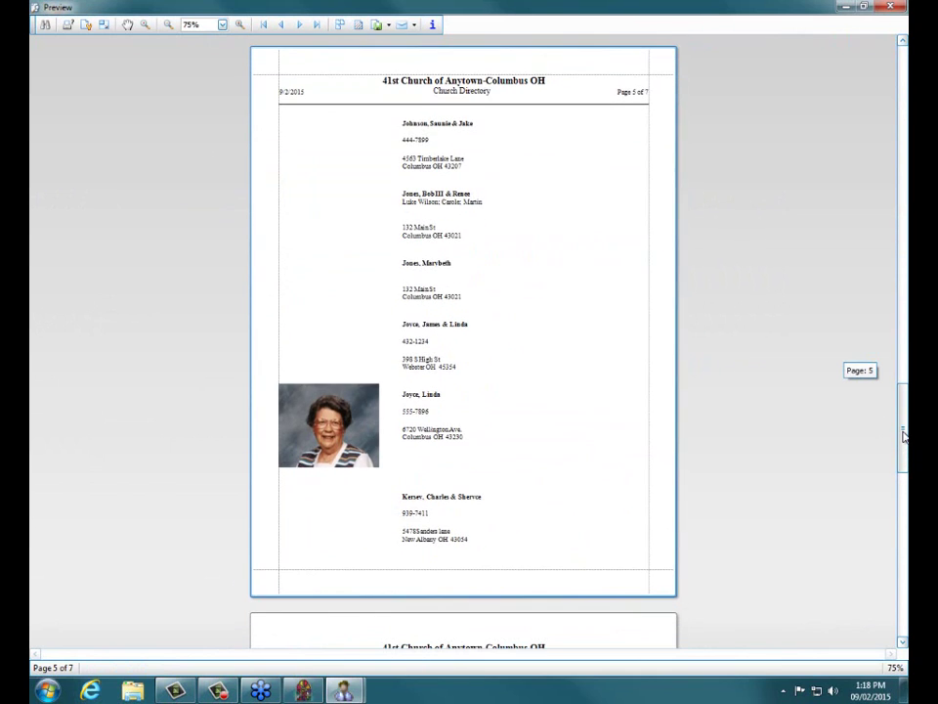
pyautogui.click(891, 8)
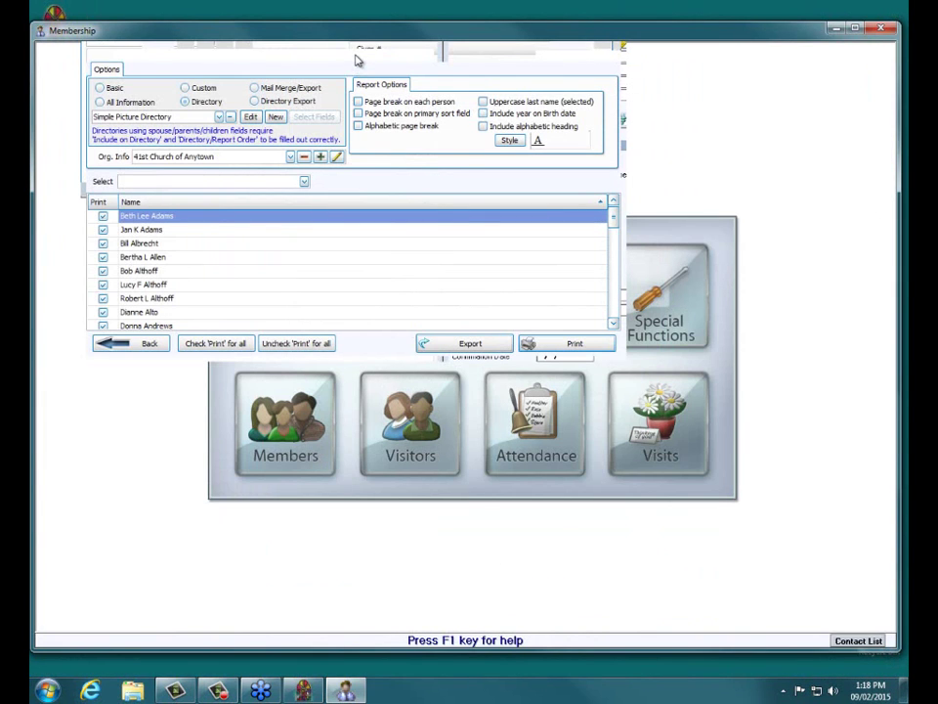
# Select Classic Multi-Column Directory from the directory layout list
pyautogui.click(218, 116)
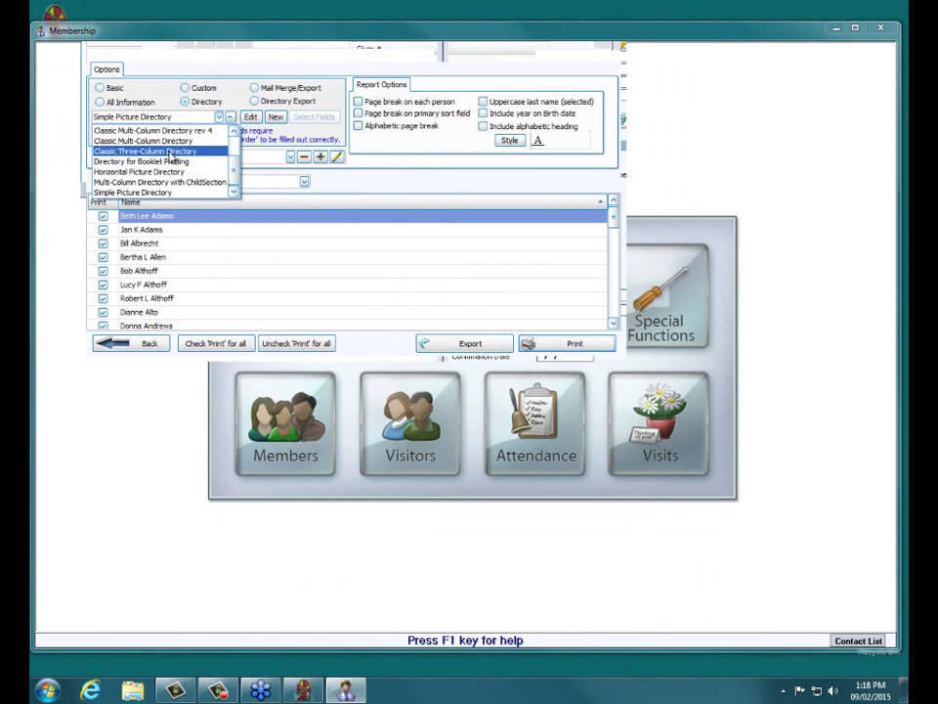
pyautogui.click(234, 132)
pyautogui.click(234, 132)
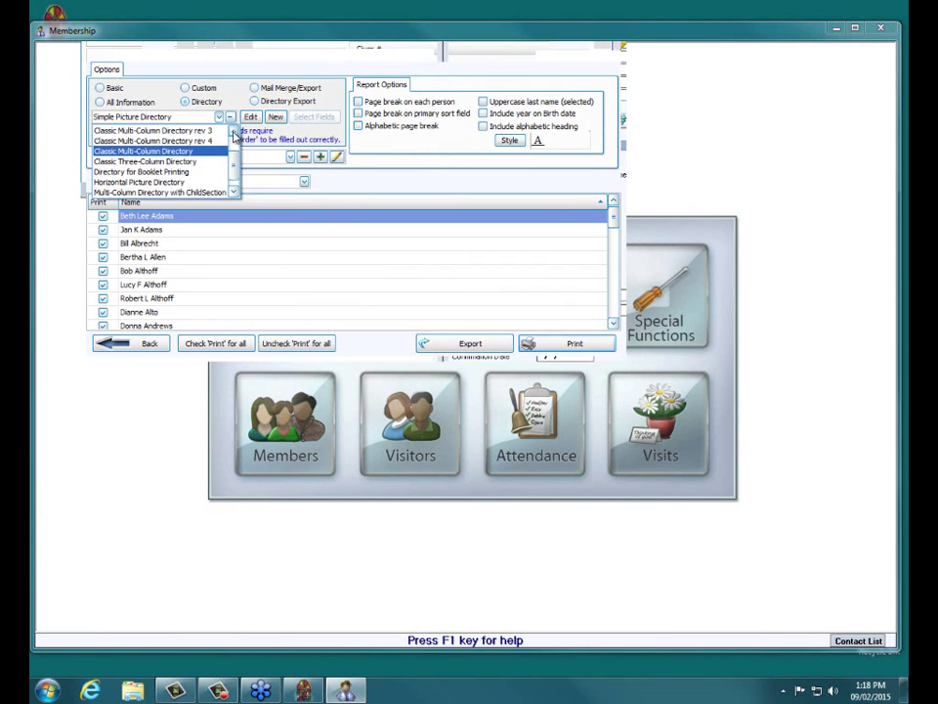
pyautogui.click(234, 132)
pyautogui.click(234, 132)
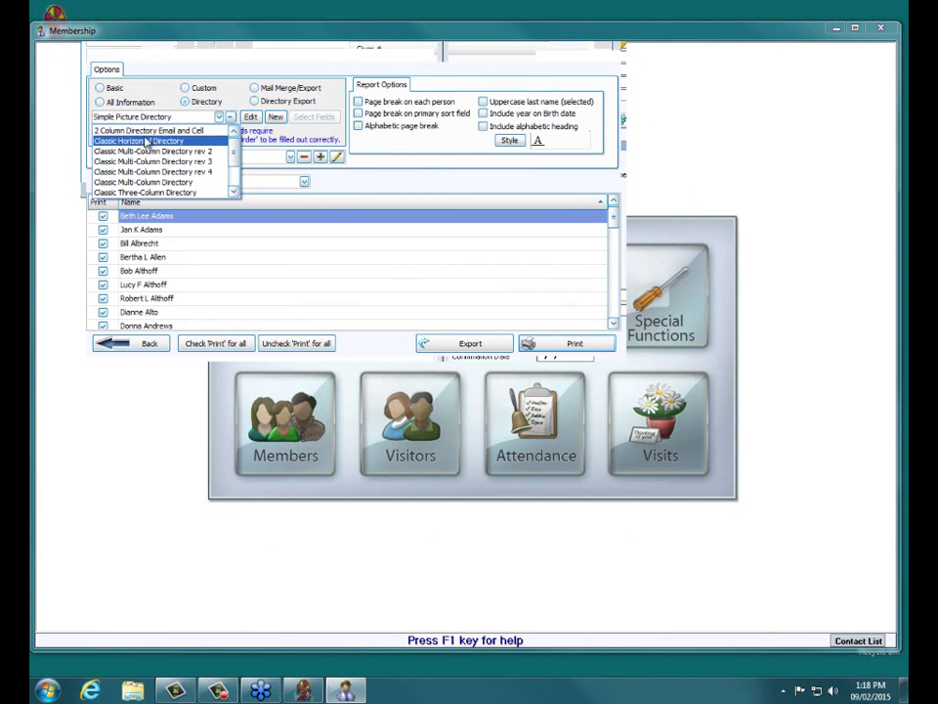
pyautogui.click(143, 181)
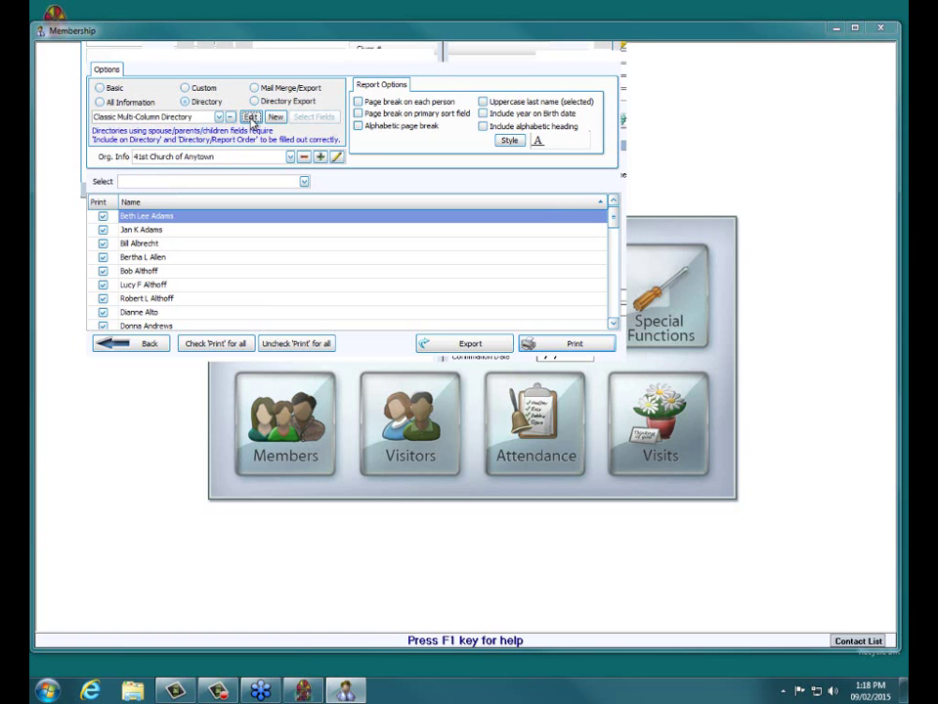
# Open the layout in Report Designer and add a Picture (Individual) membership field to the detail area
pyautogui.click(251, 118)
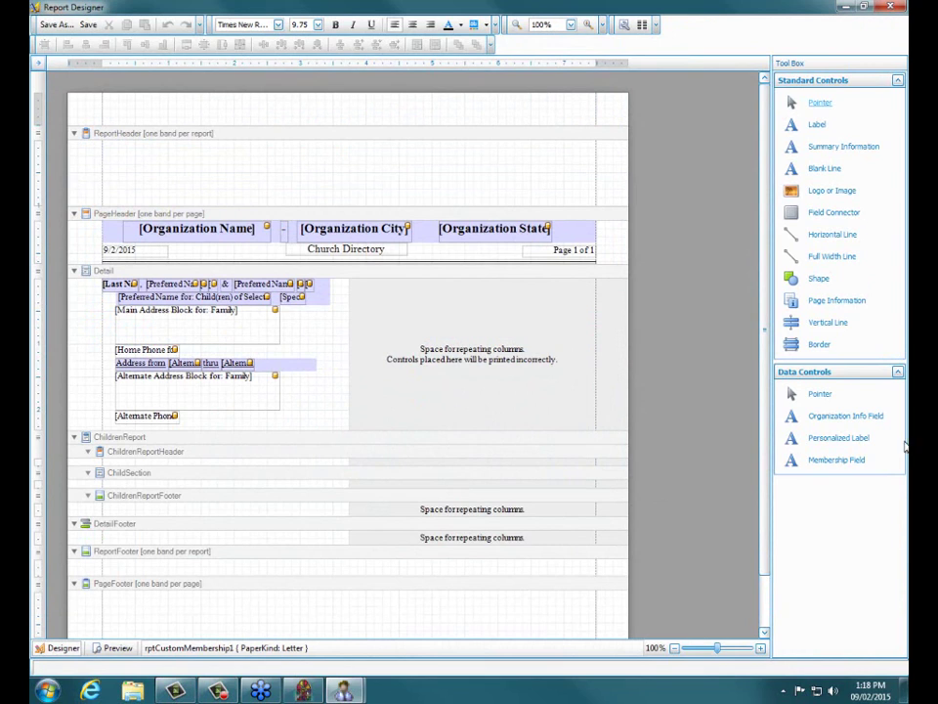
pyautogui.moveTo(838, 461); pyautogui.dragTo(428, 307)
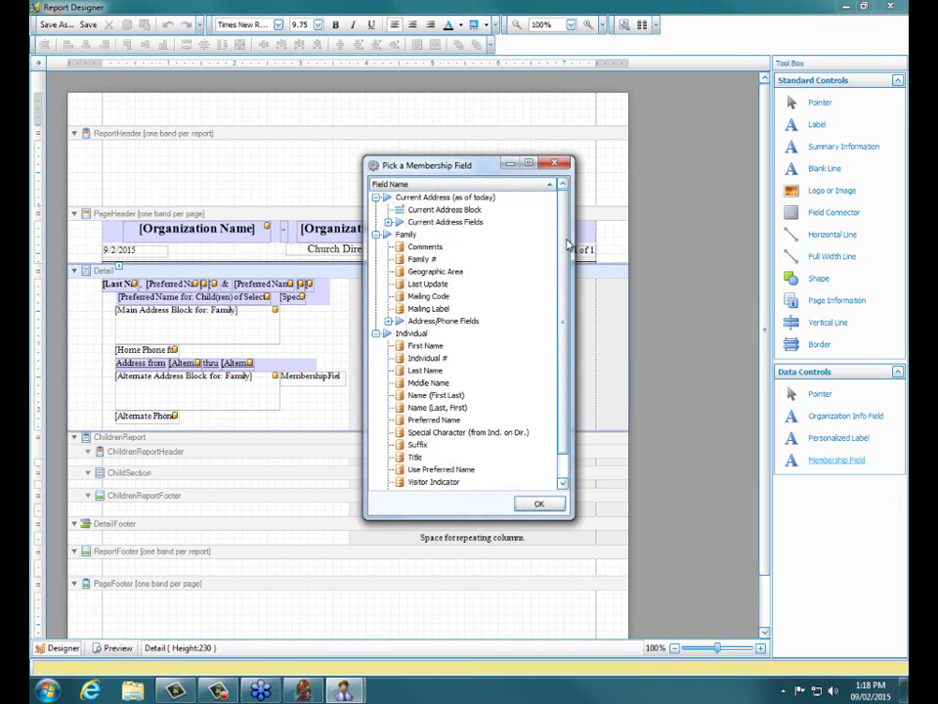
pyautogui.scroll(-1, 423, 284)
pyautogui.click(389, 483)
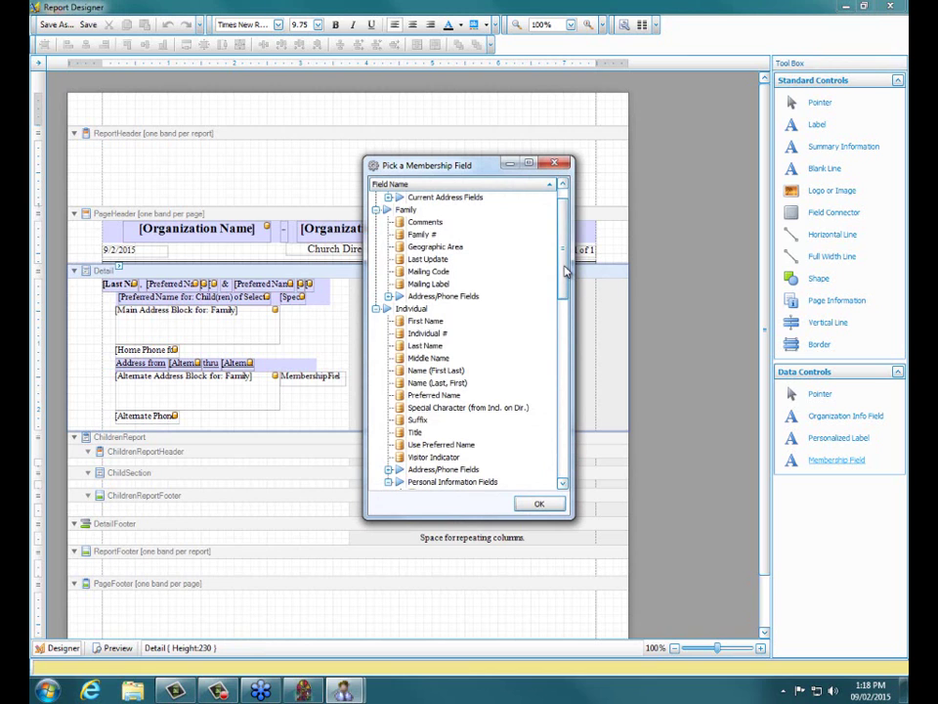
pyautogui.moveTo(565, 273); pyautogui.dragTo(562, 433)
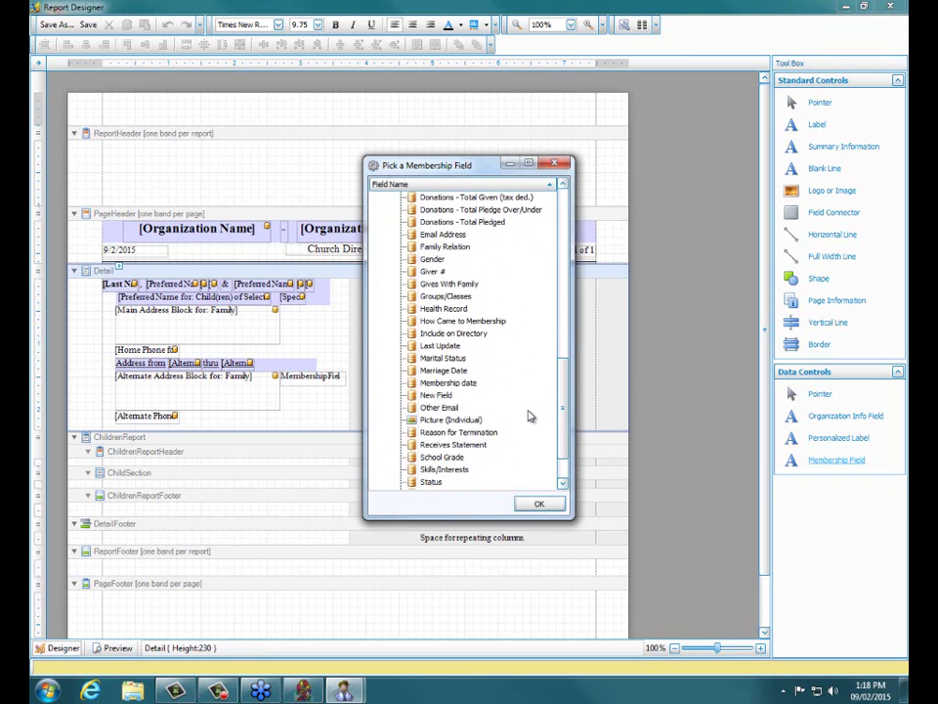
pyautogui.click(431, 422)
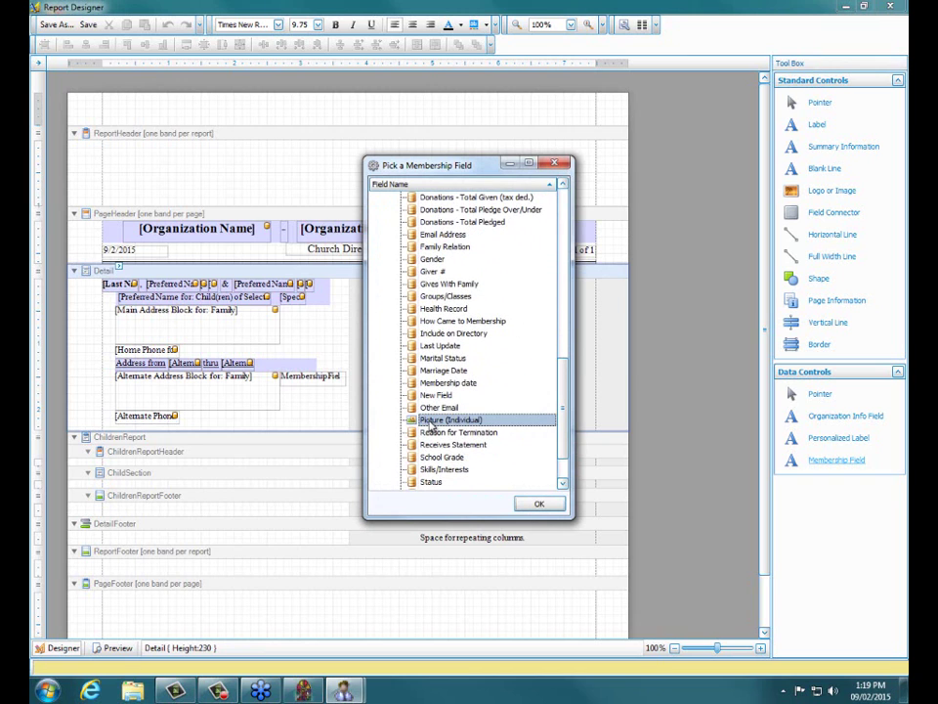
pyautogui.click(539, 504)
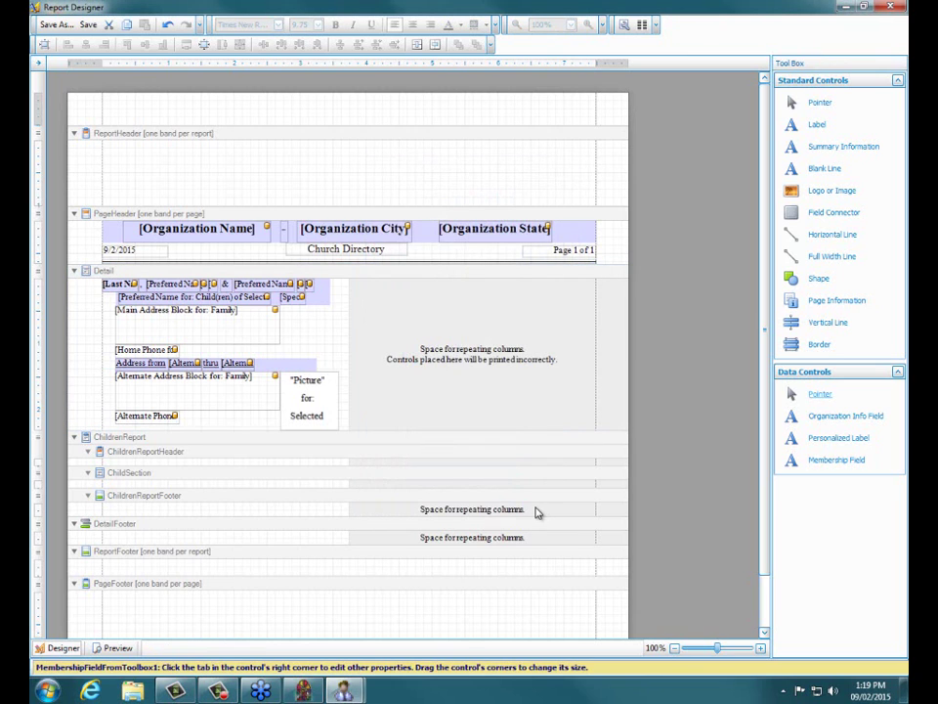
# Preview the directory to confirm photos appear beside entries, then return to the Designer
pyautogui.click(301, 388)
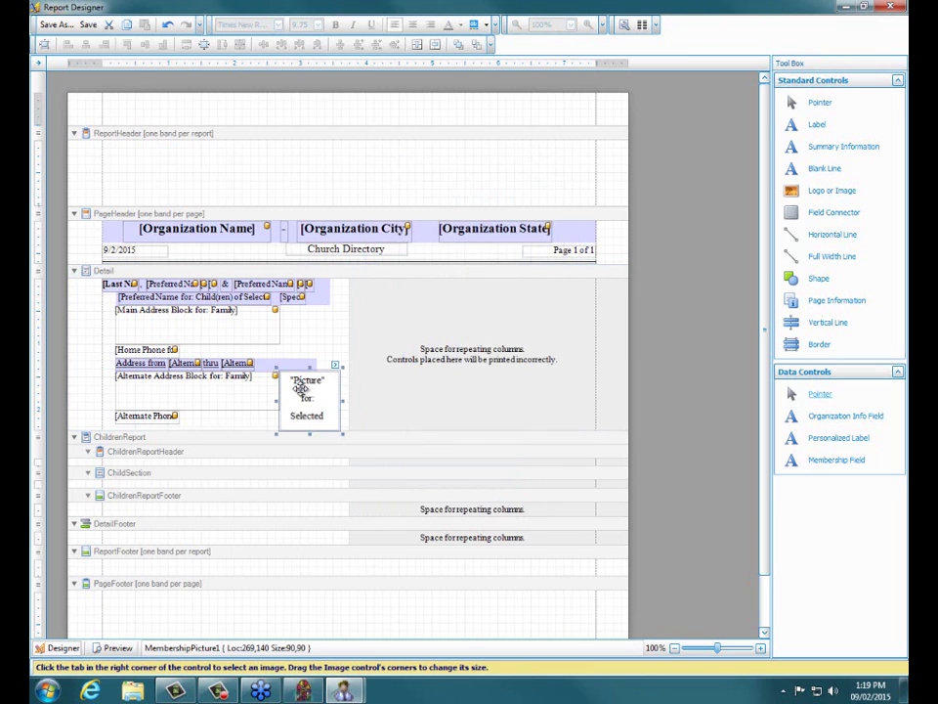
pyautogui.click(116, 648)
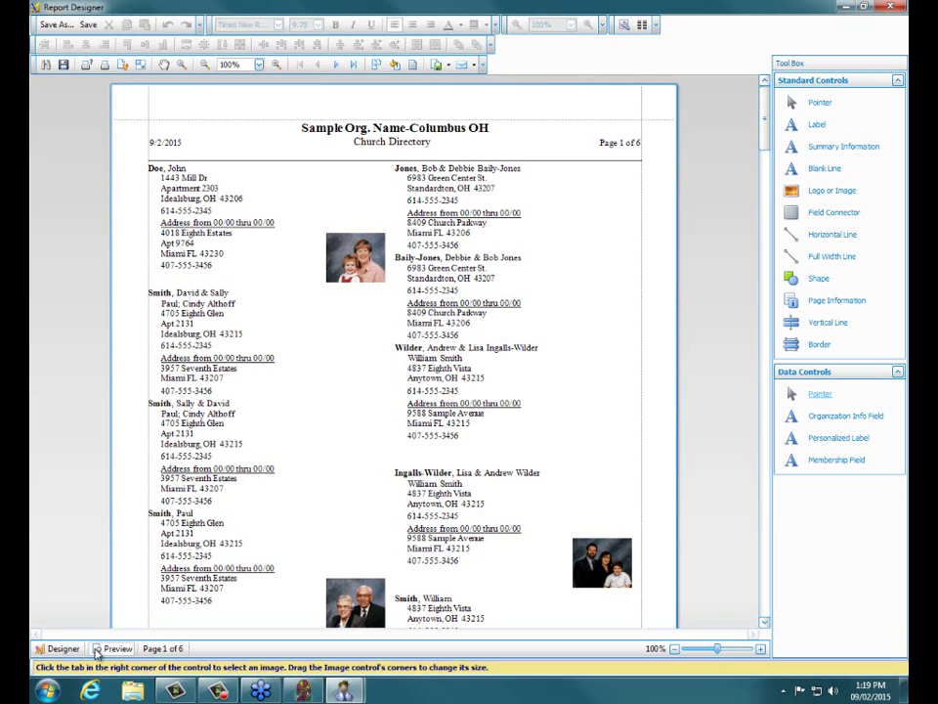
pyautogui.click(56, 648)
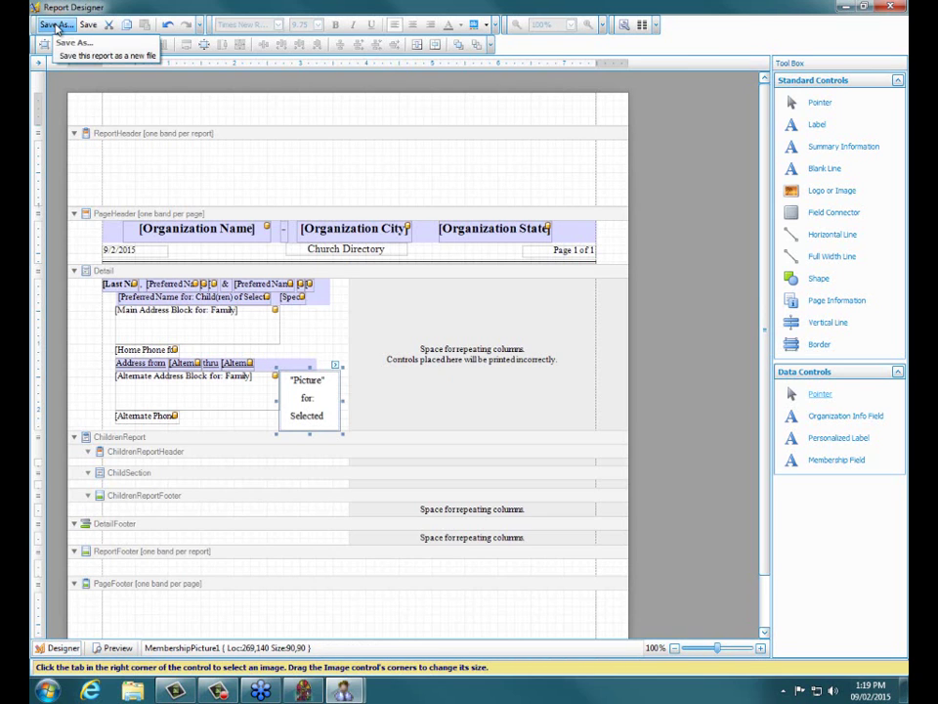
# Save the layout as 'Classic Multi-Column Directory with photo' and close Report Designer
pyautogui.click(54, 26)
pyautogui.click(466, 342)
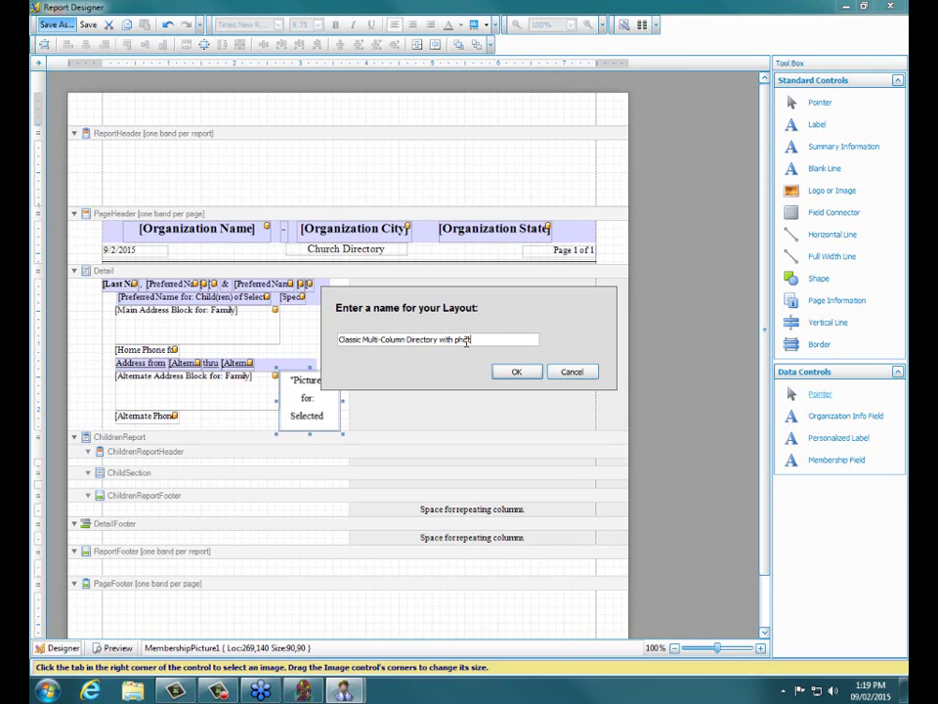
pyautogui.click(517, 370)
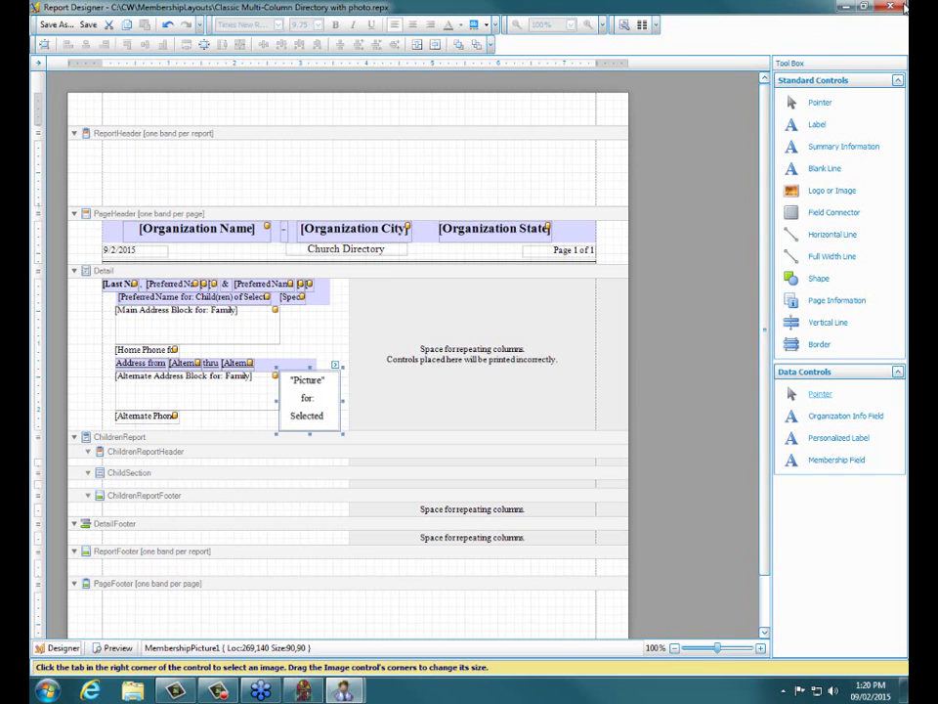
pyautogui.hotkey('alt', 'F4')
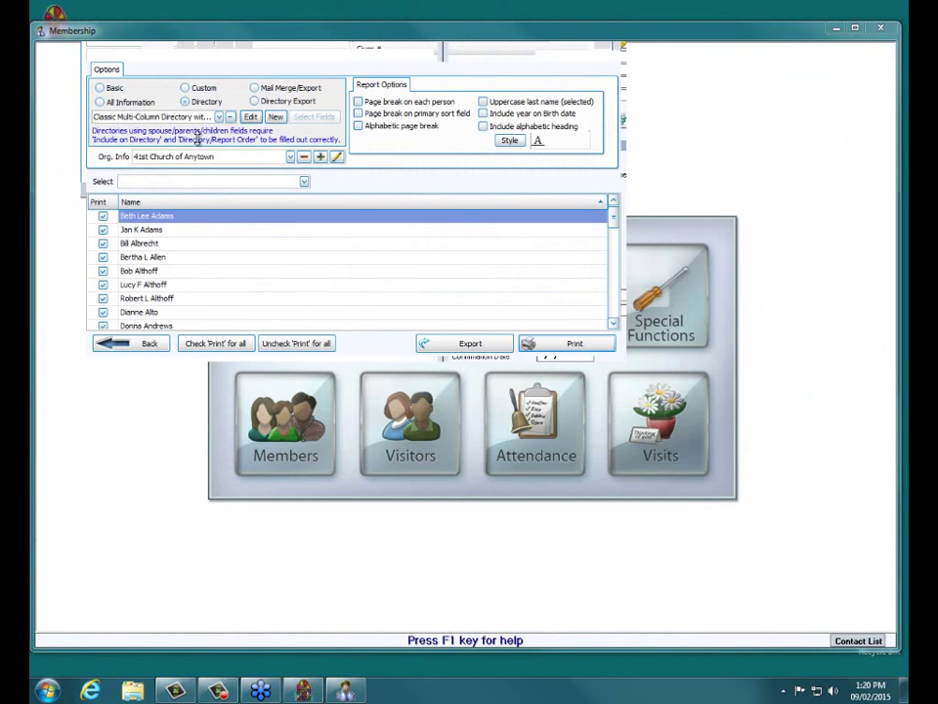
# Pick Directory for Booklet Printing from the layout list and open it in Report Designer
pyautogui.click(220, 118)
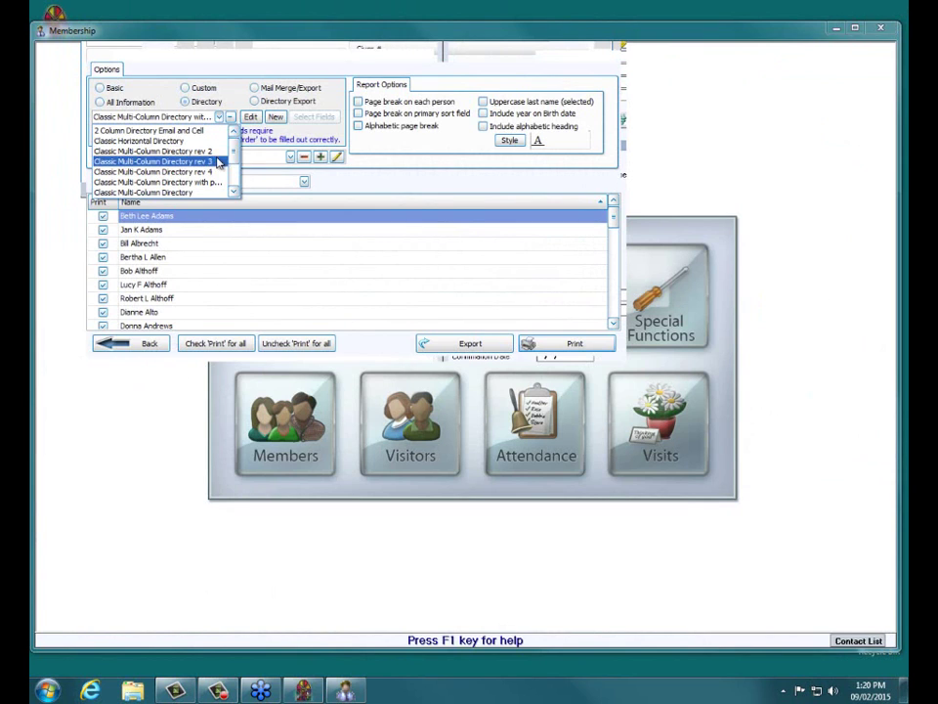
pyautogui.click(234, 194)
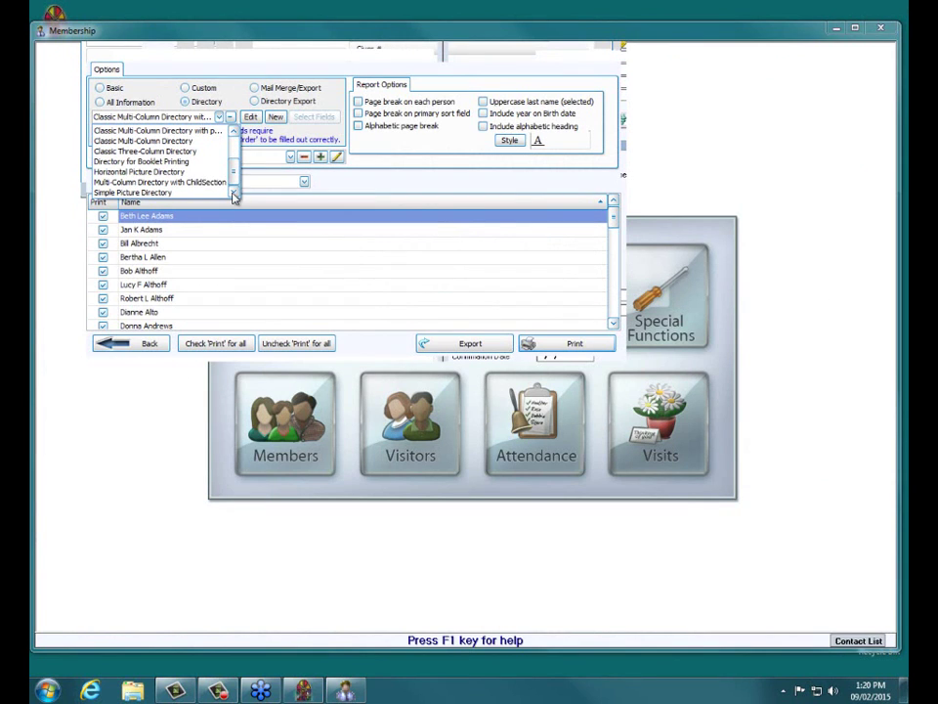
pyautogui.click(153, 163)
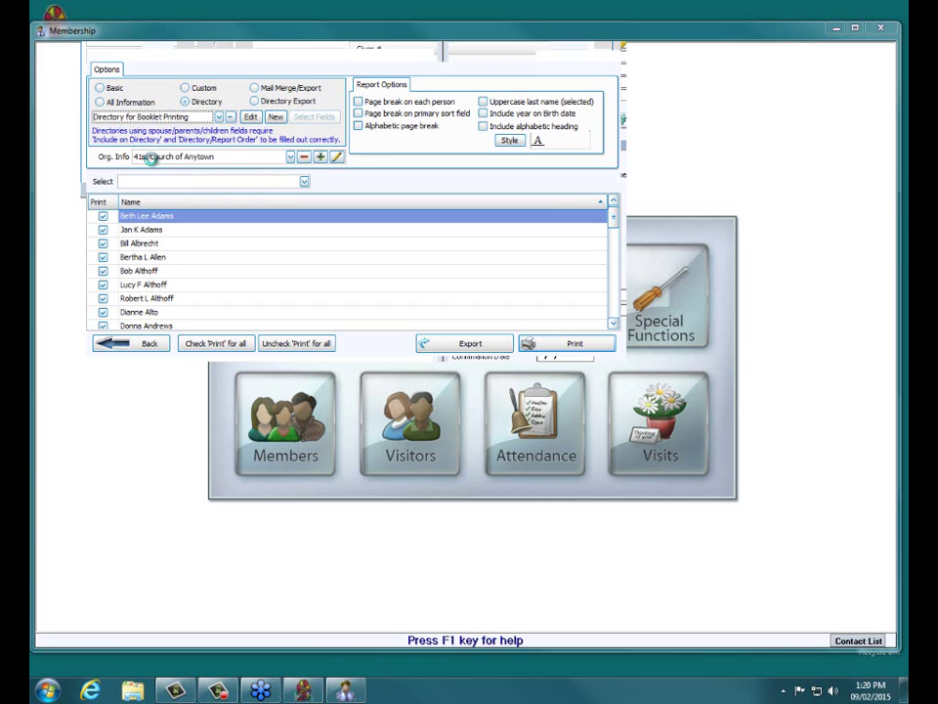
pyautogui.click(252, 117)
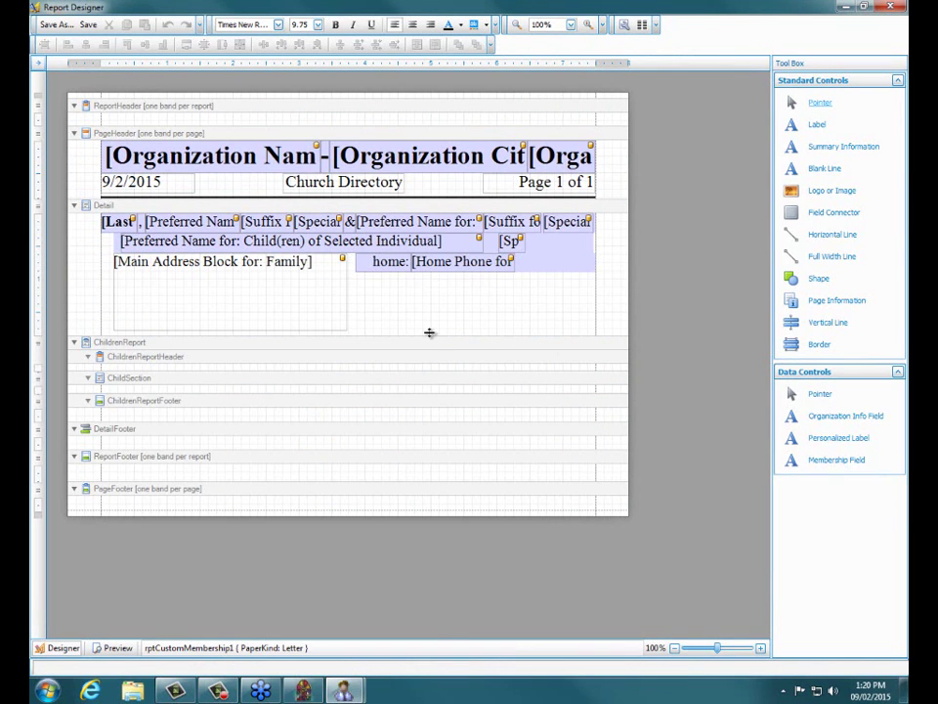
# Enlarge the Detail band, insert a Picture (Individual) field below the home phone, then shorten the band
pyautogui.moveTo(429, 332); pyautogui.dragTo(433, 370)
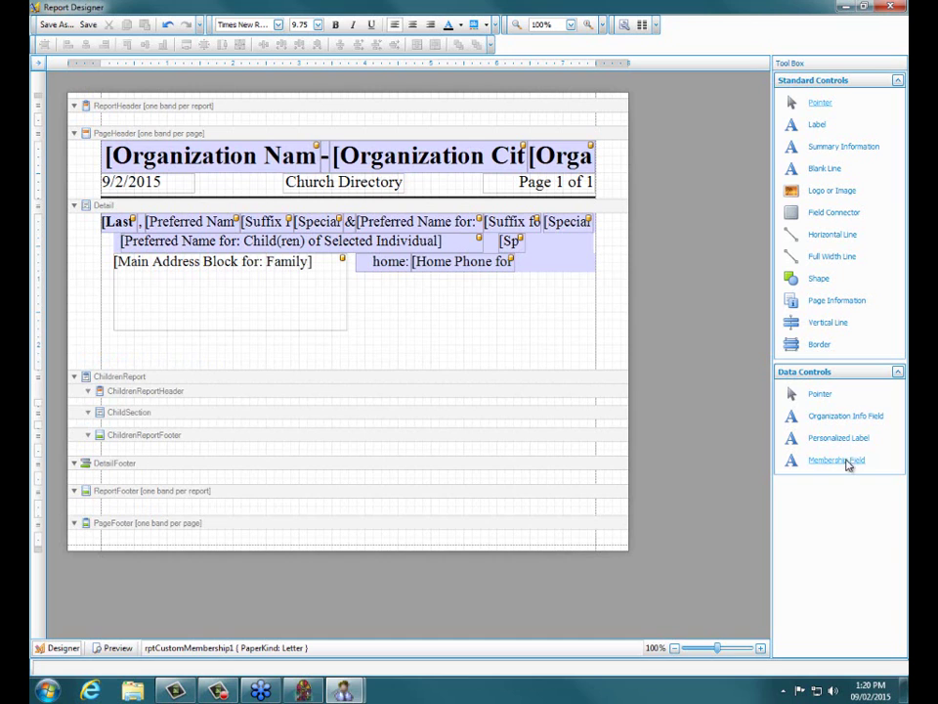
pyautogui.moveTo(848, 465); pyautogui.dragTo(422, 296)
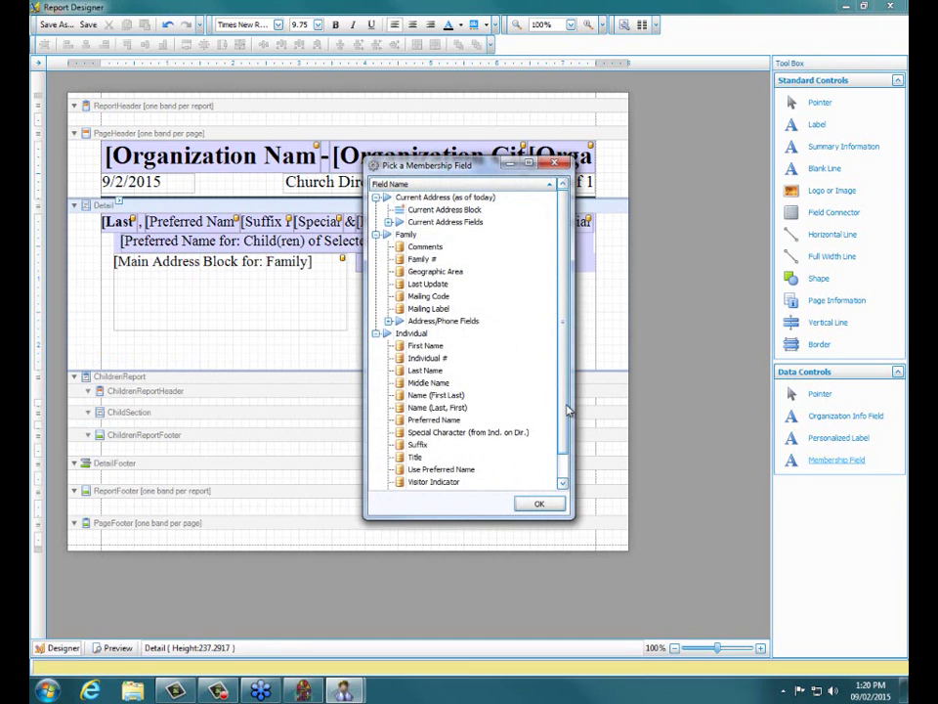
pyautogui.scroll(-1, 568, 410)
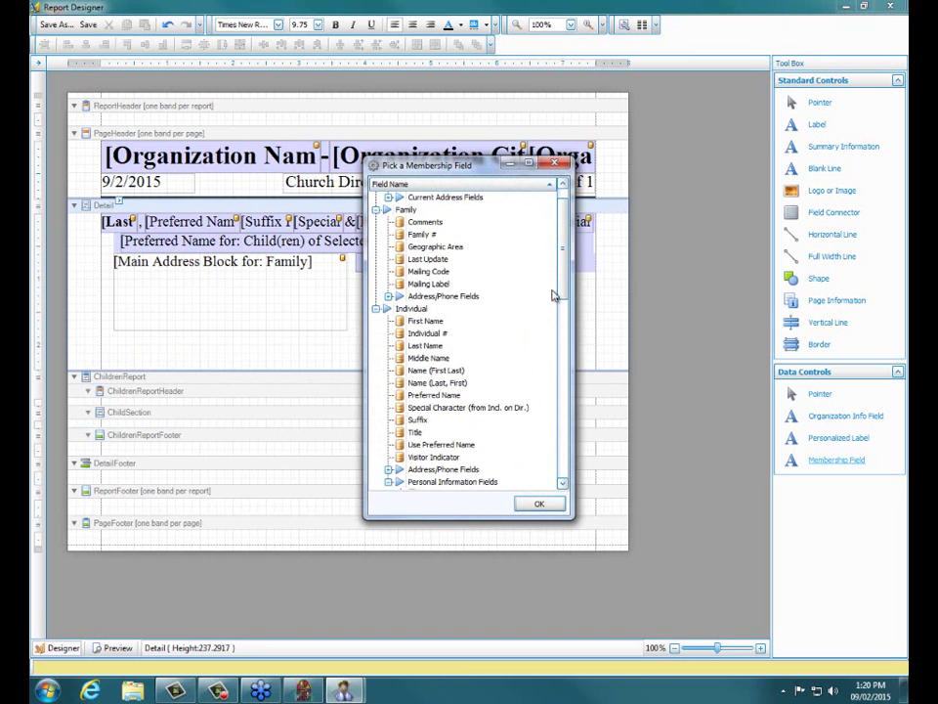
pyautogui.scroll(-10, 553, 296)
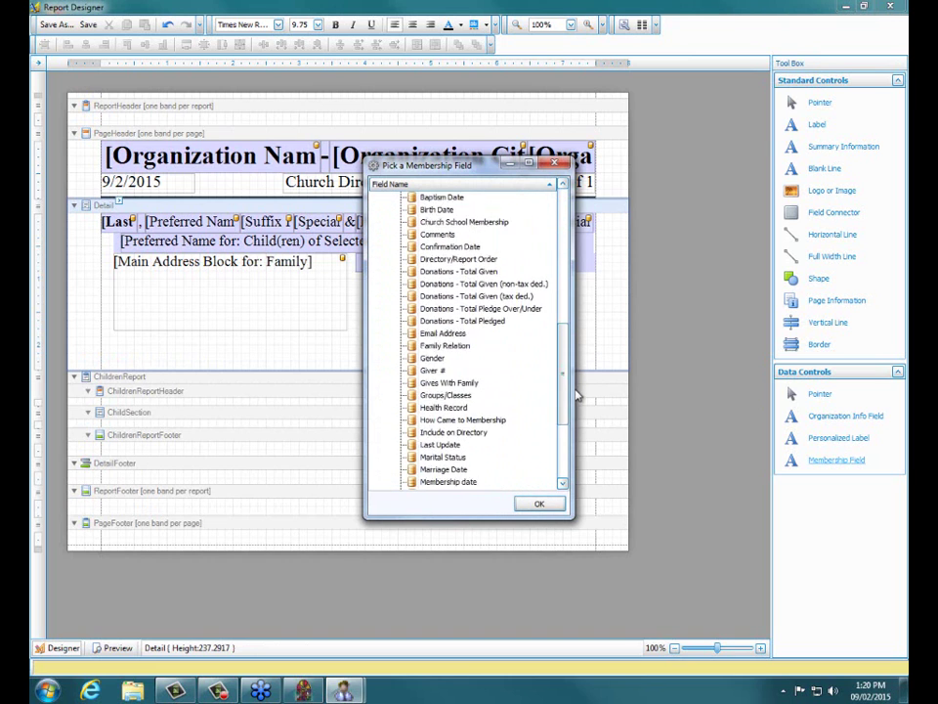
pyautogui.scroll(-4, 577, 395)
pyautogui.click(450, 395)
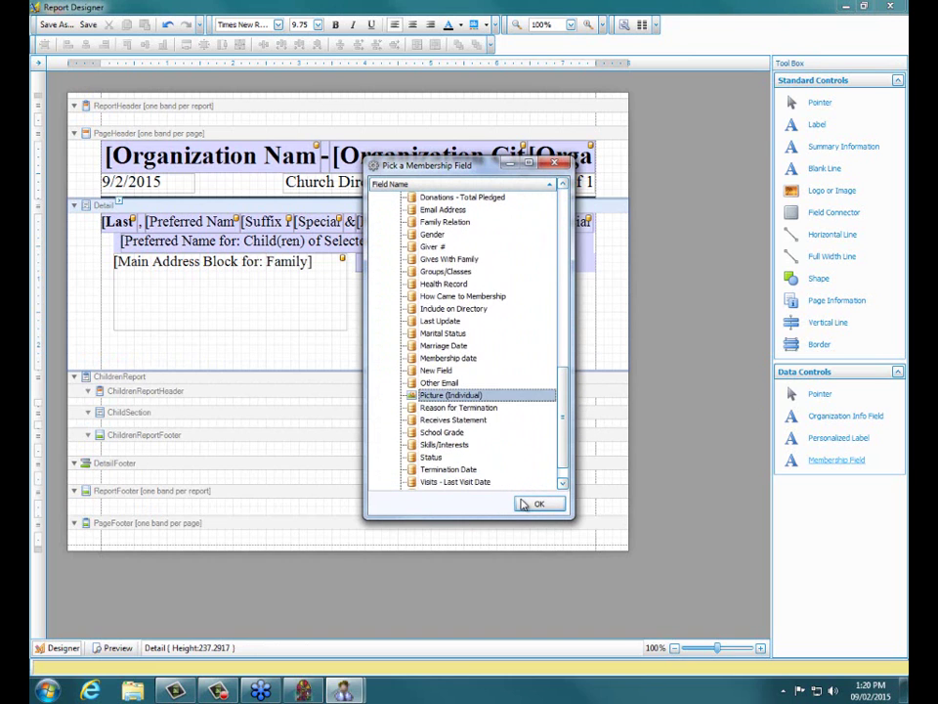
pyautogui.click(528, 504)
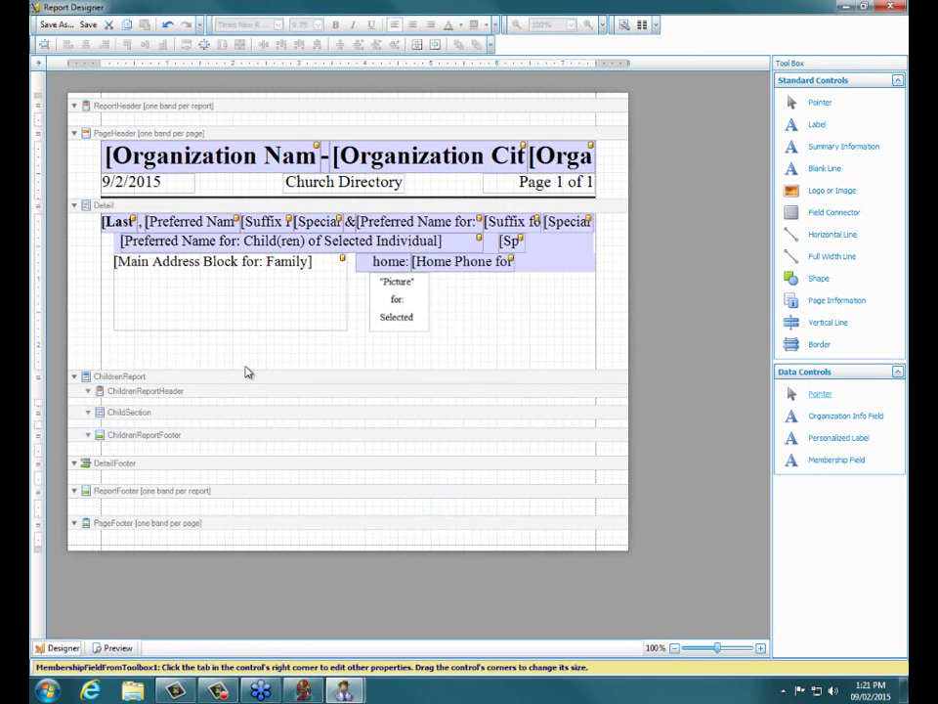
pyautogui.moveTo(249, 371); pyautogui.dragTo(249, 355)
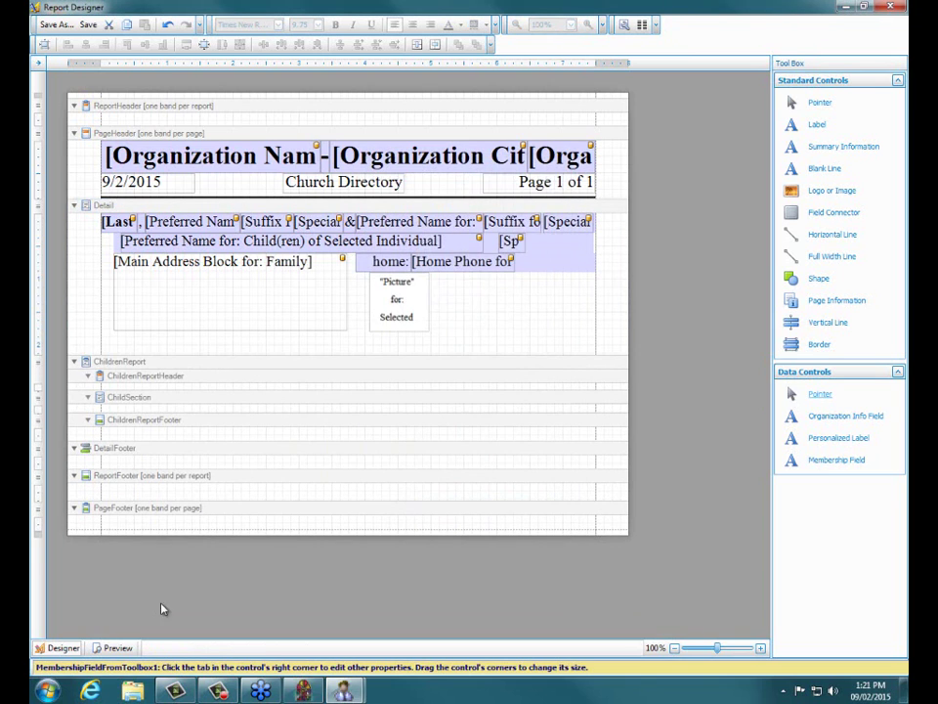
pyautogui.click(115, 648)
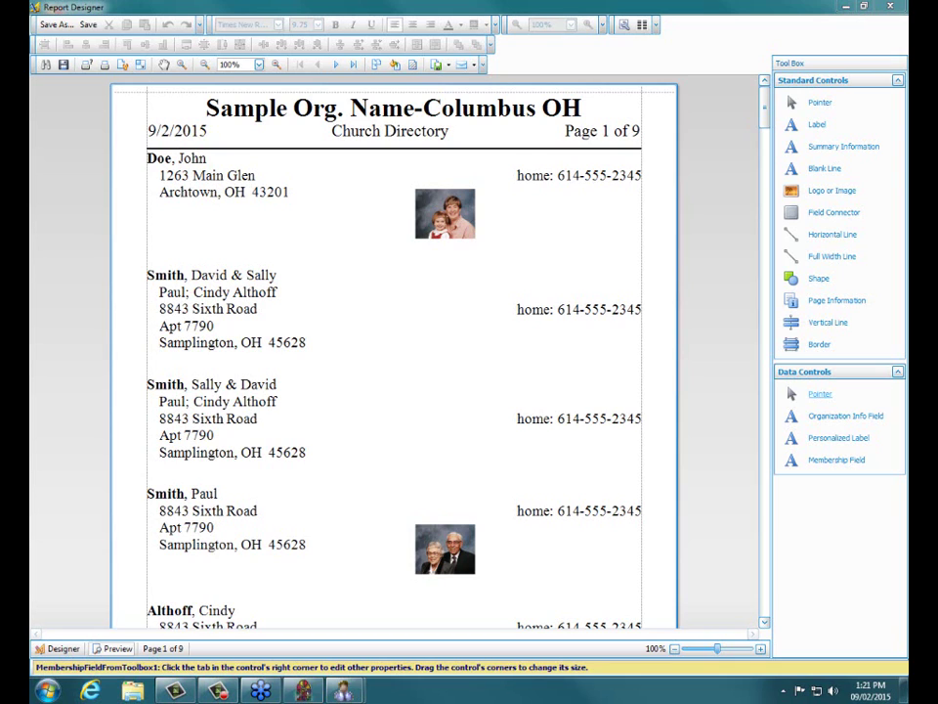
pyautogui.click(61, 648)
pyautogui.click(338, 290)
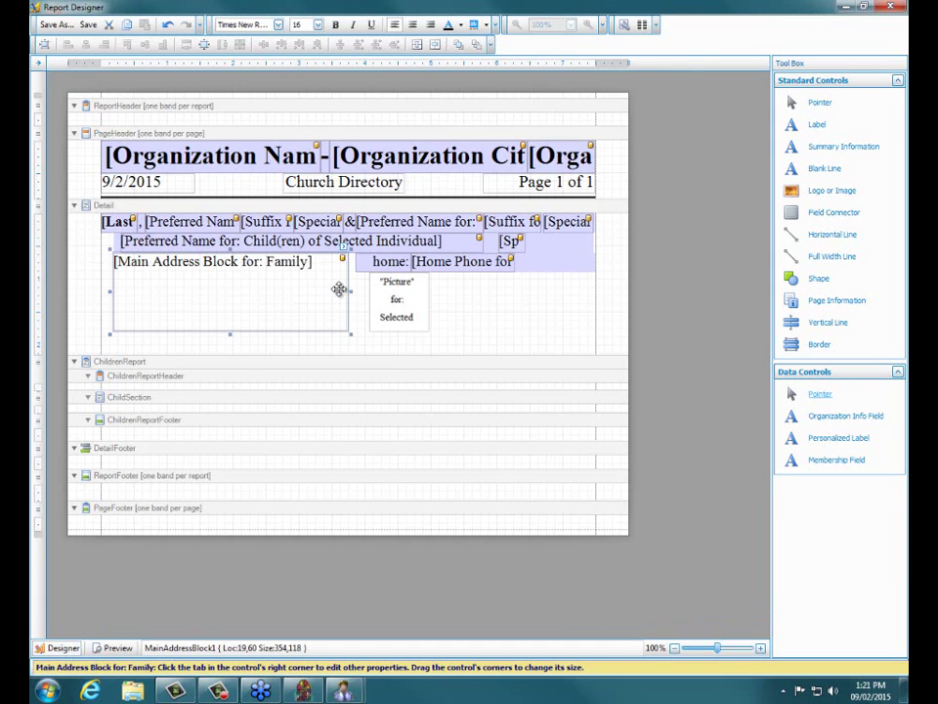
# Narrow the Main Address Block, nudge the photo field lower, and preview the 8-page booklet directory
pyautogui.moveTo(349, 291); pyautogui.dragTo(367, 308)
pyautogui.click(372, 305)
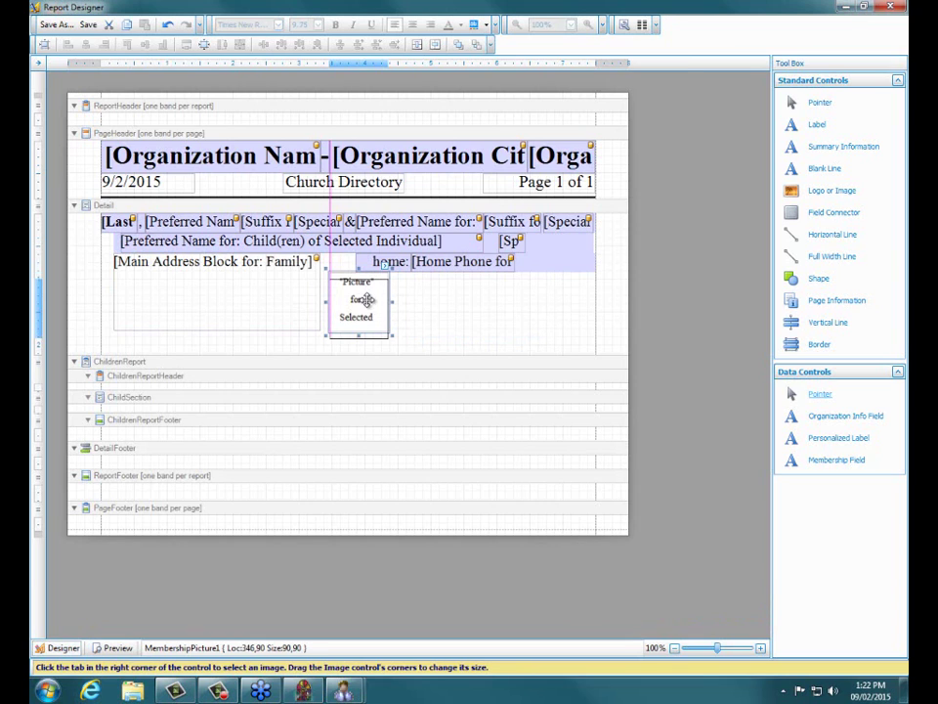
pyautogui.moveTo(365, 299); pyautogui.dragTo(364, 309)
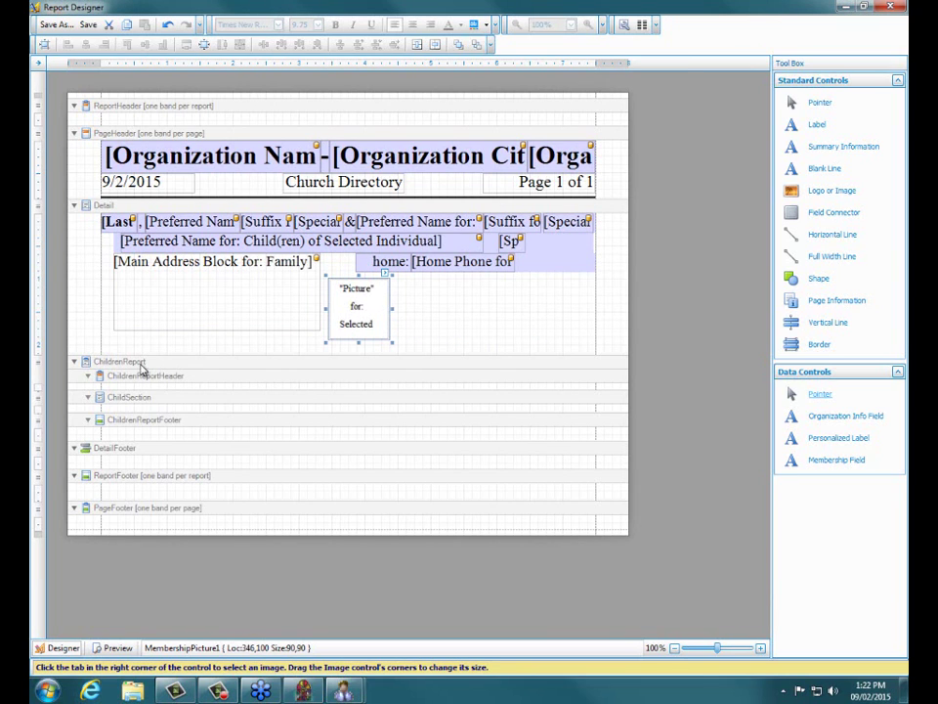
pyautogui.click(114, 647)
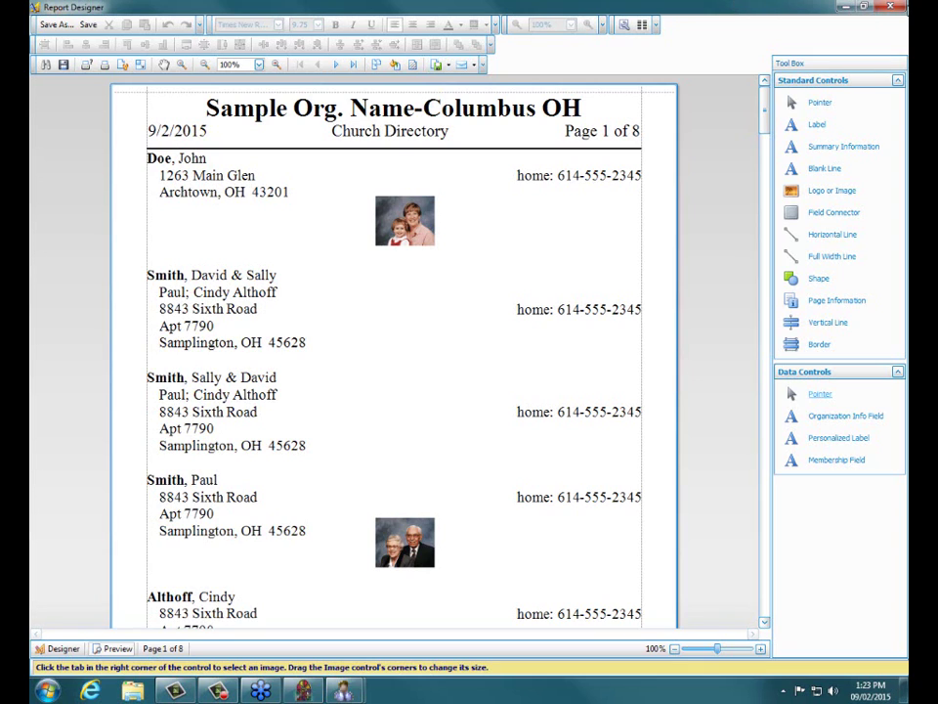
# Close Report Designer without saving under a new name, then end the webinar for everyone
pyautogui.click(885, 7)
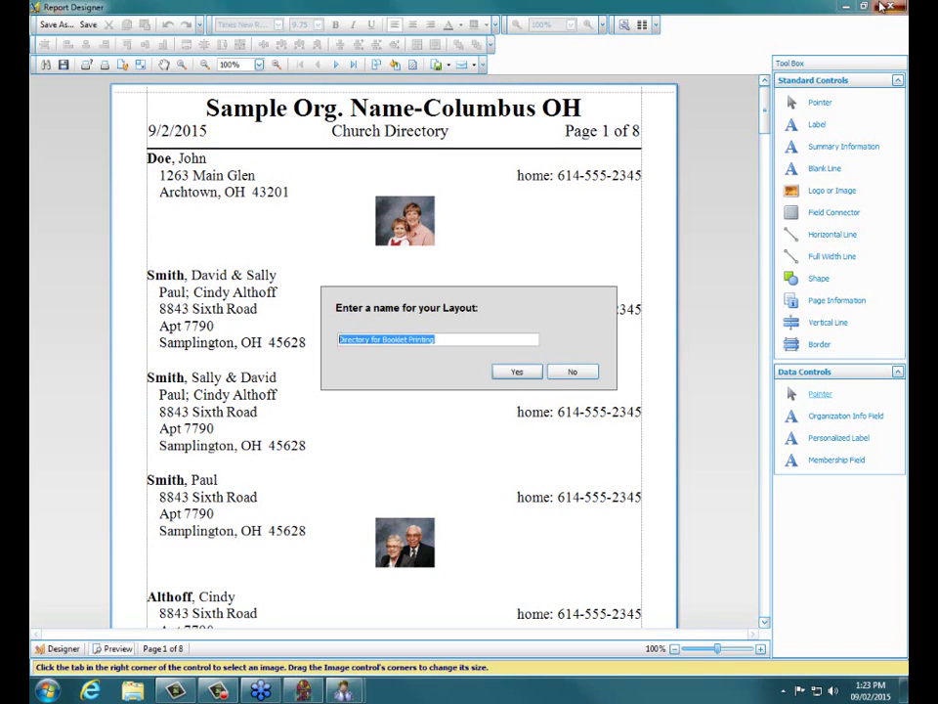
pyautogui.click(572, 371)
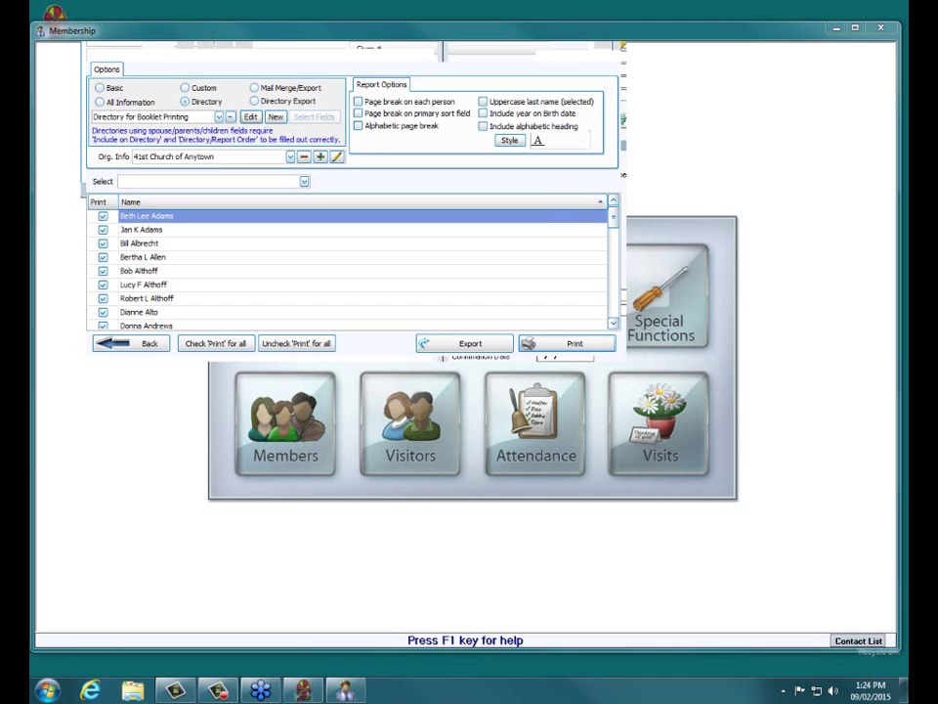
pyautogui.click(759, 220)
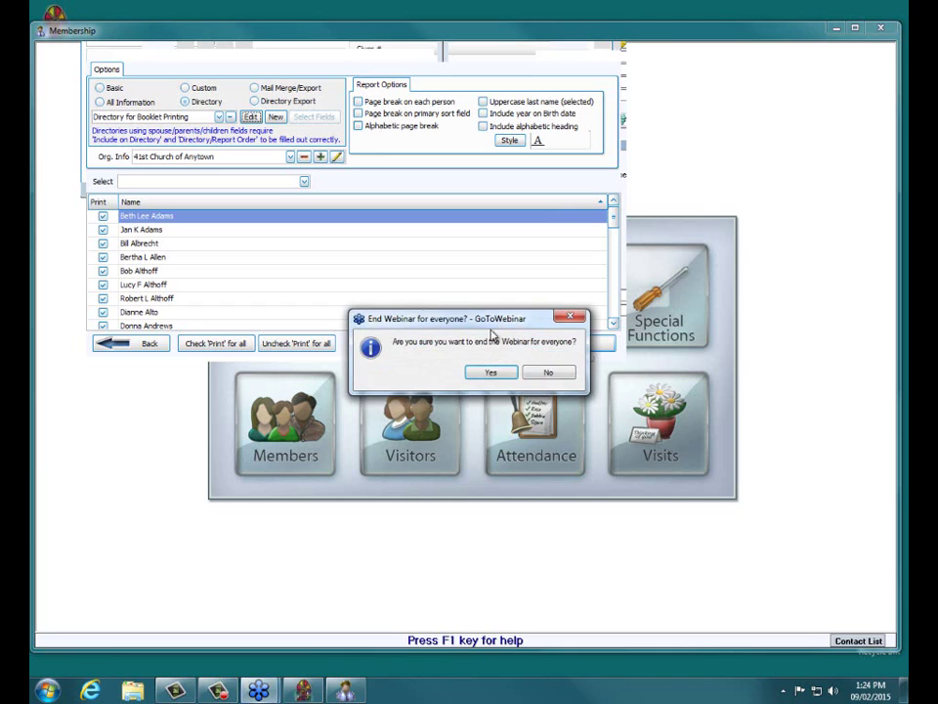